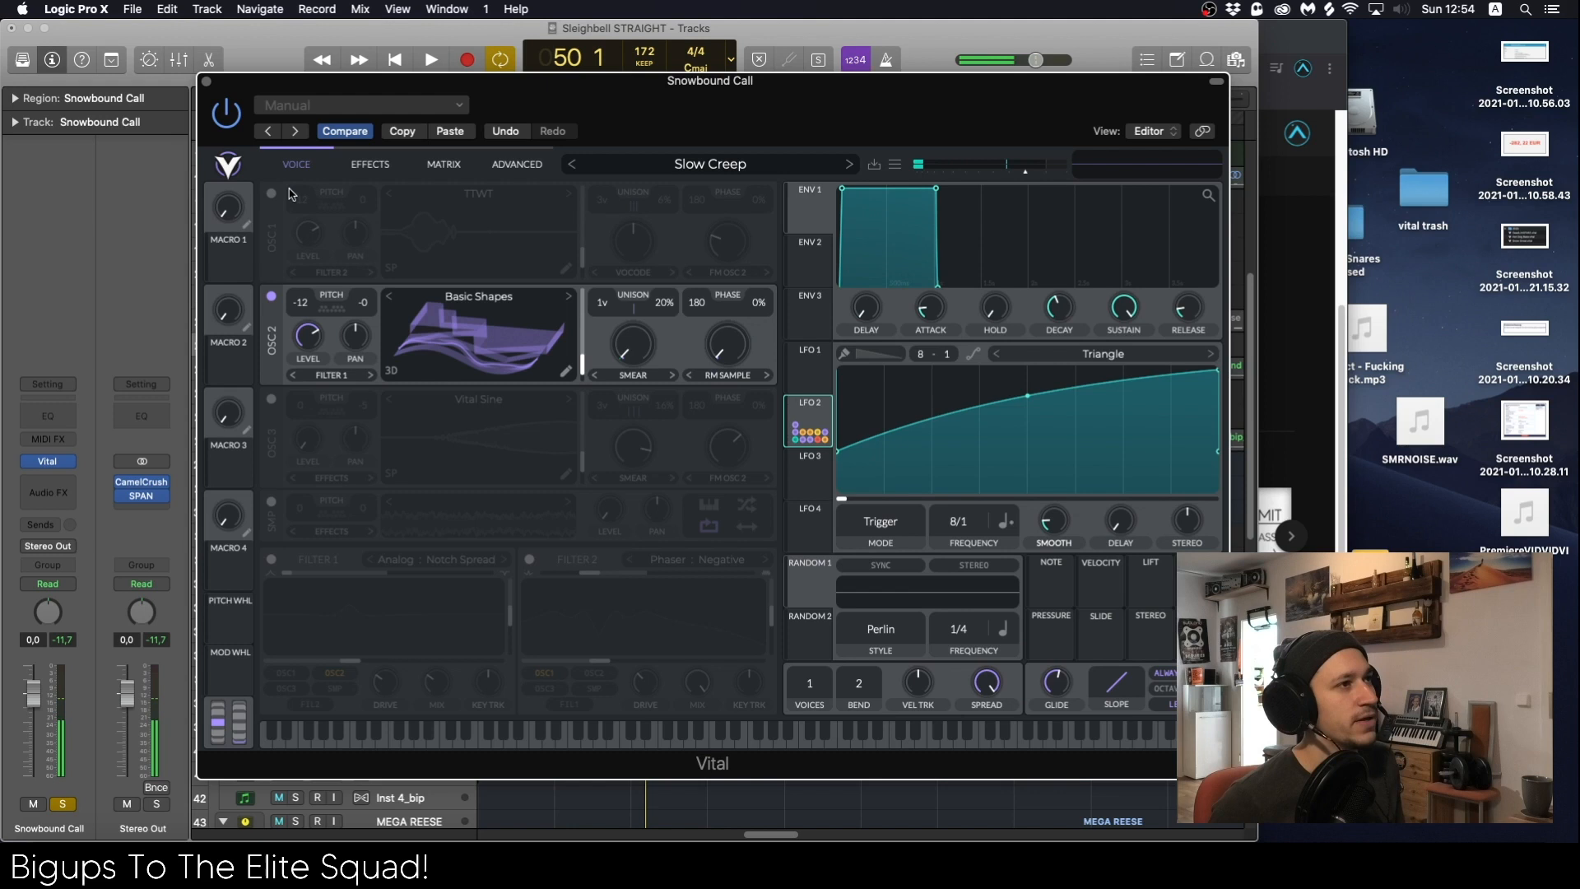
# Step: Turn on oscillator 1 with the TTWT wavetable and play the loop to hear it with oscillator 2
pyautogui.click(270, 192)
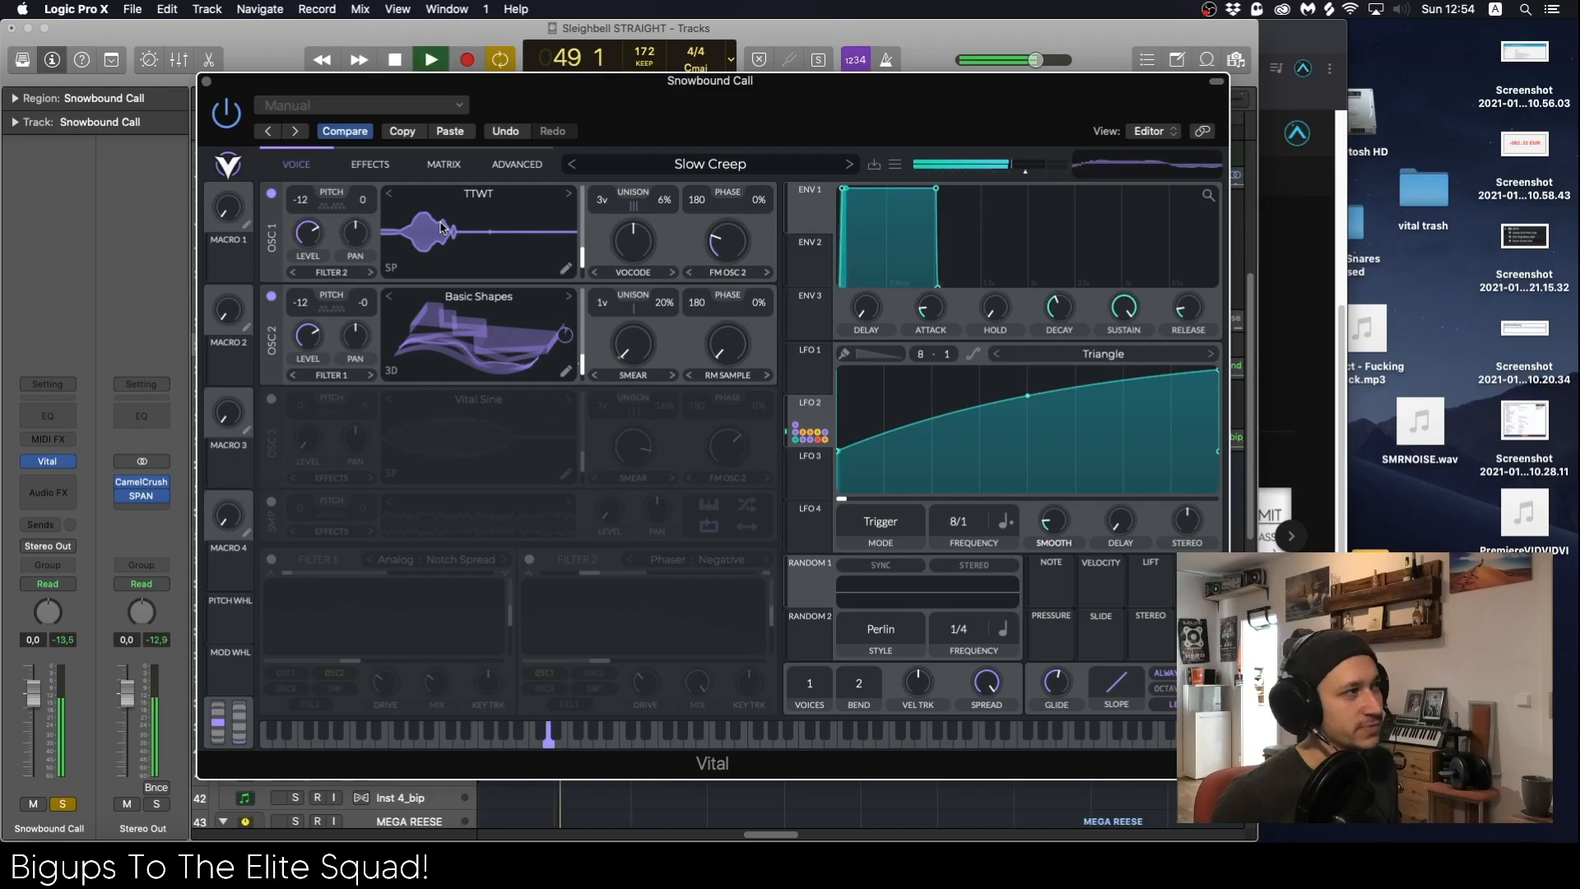
pyautogui.press('space')
pyautogui.click(270, 194)
pyautogui.click(271, 193)
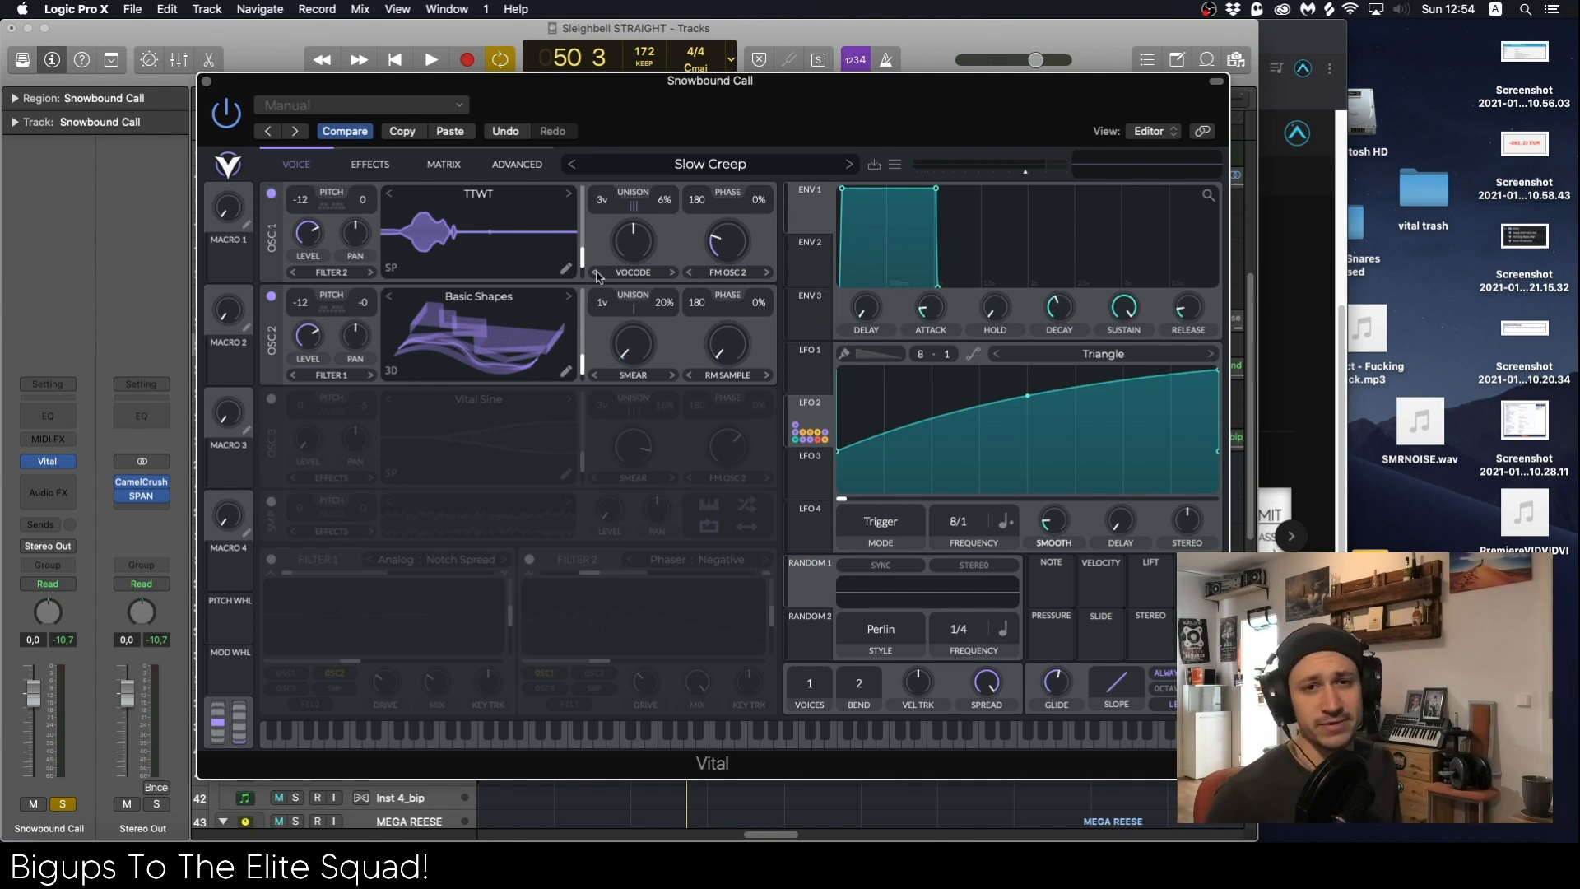
pyautogui.press('space')
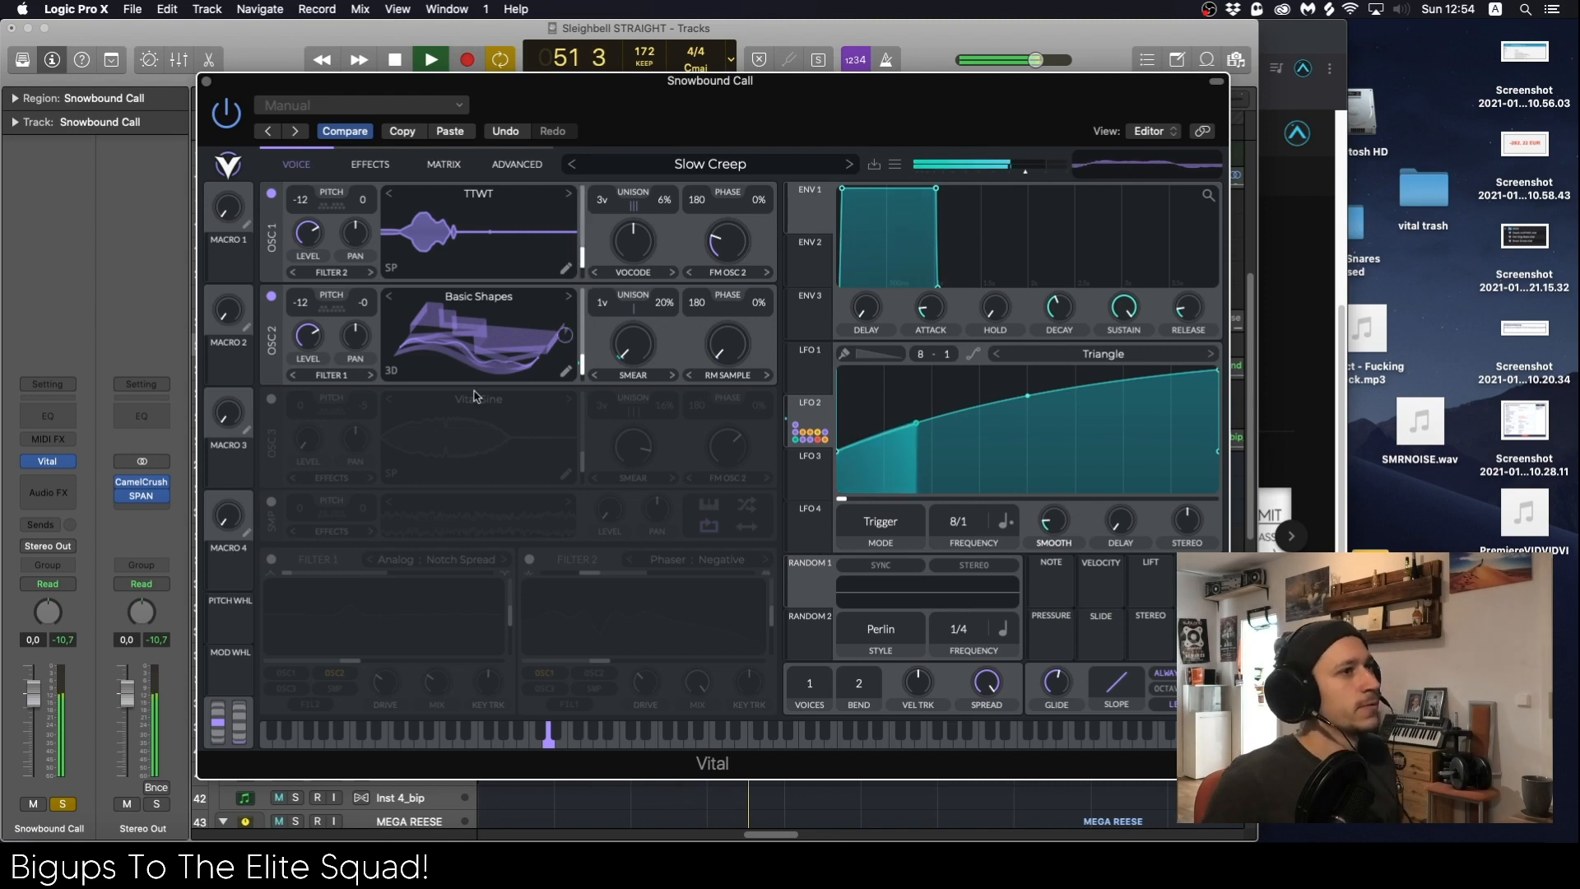
pyautogui.press('space')
# Step: Turn on oscillator 3, audition it in the loop and switch its Vital Sine wavetable display to 3D
pyautogui.click(271, 401)
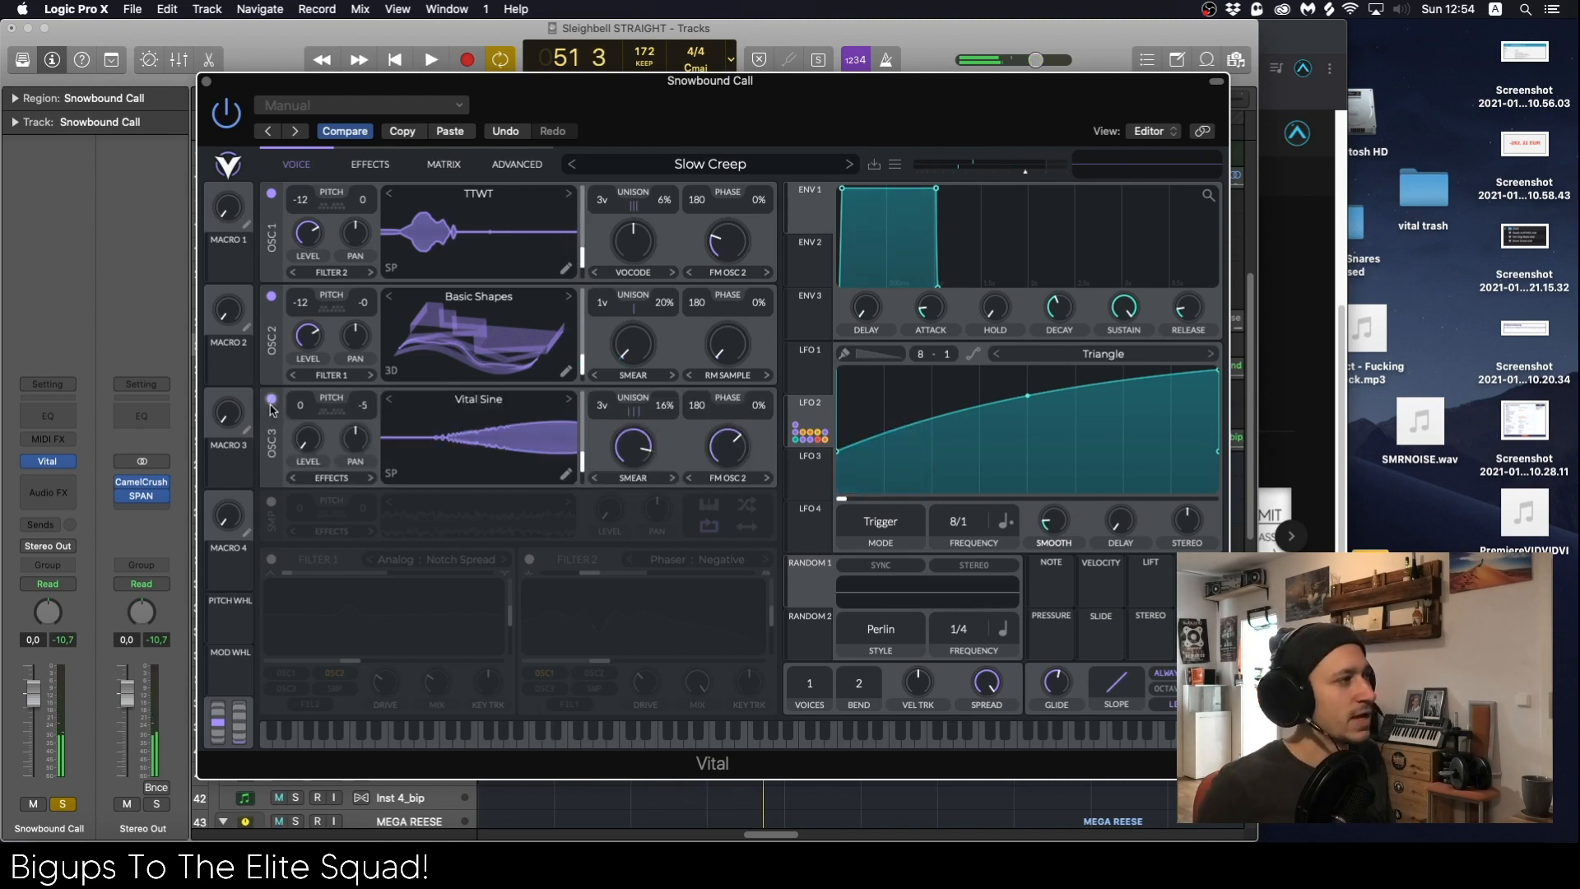
pyautogui.press('space')
pyautogui.press('space')
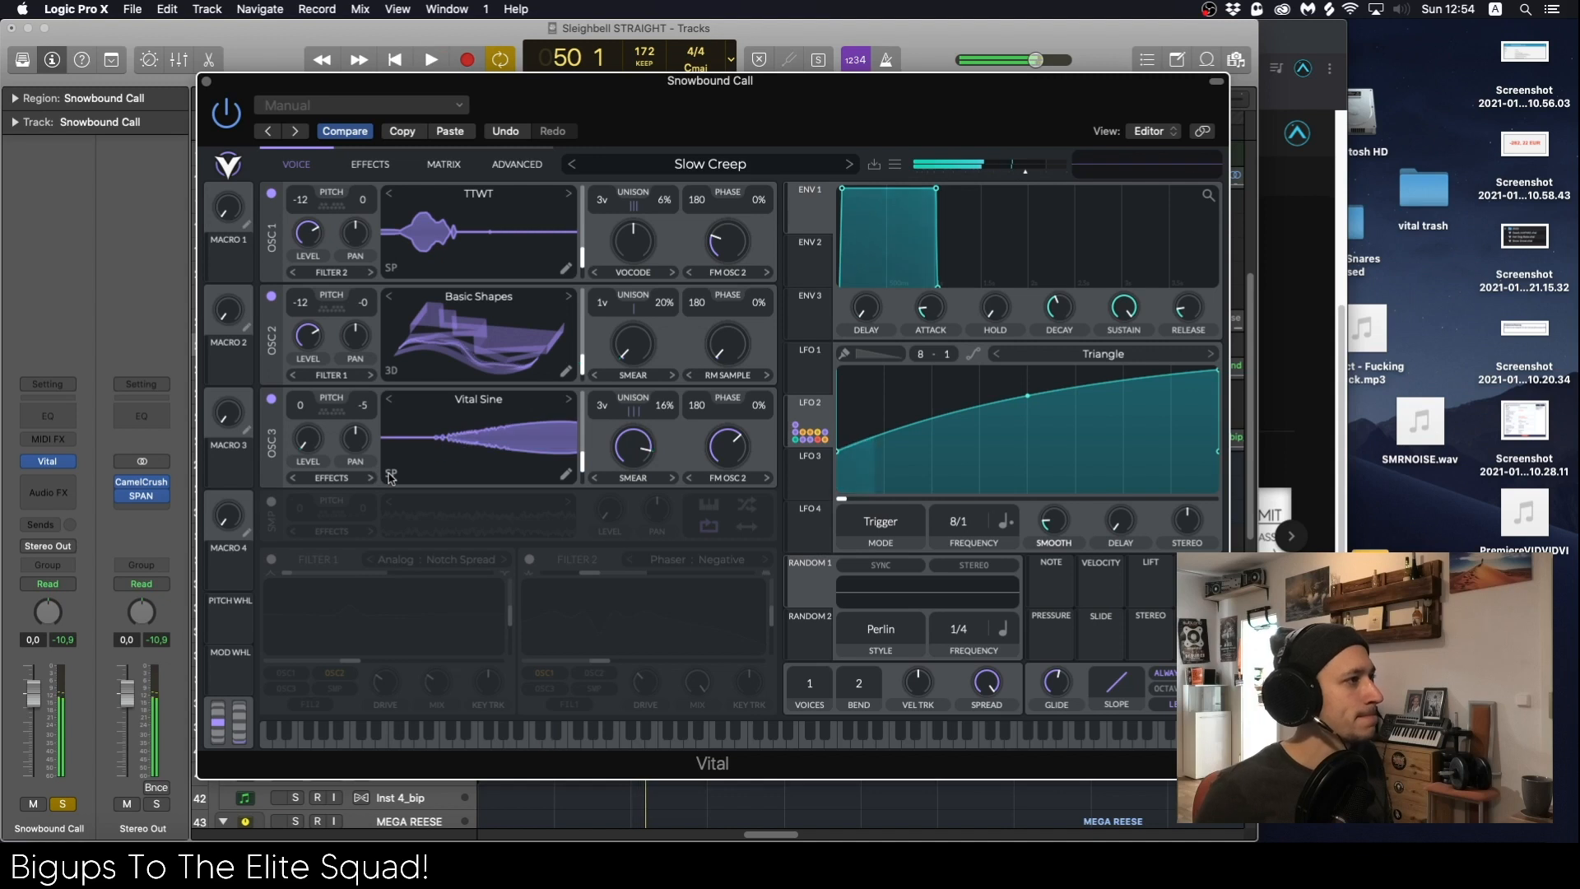
pyautogui.click(391, 474)
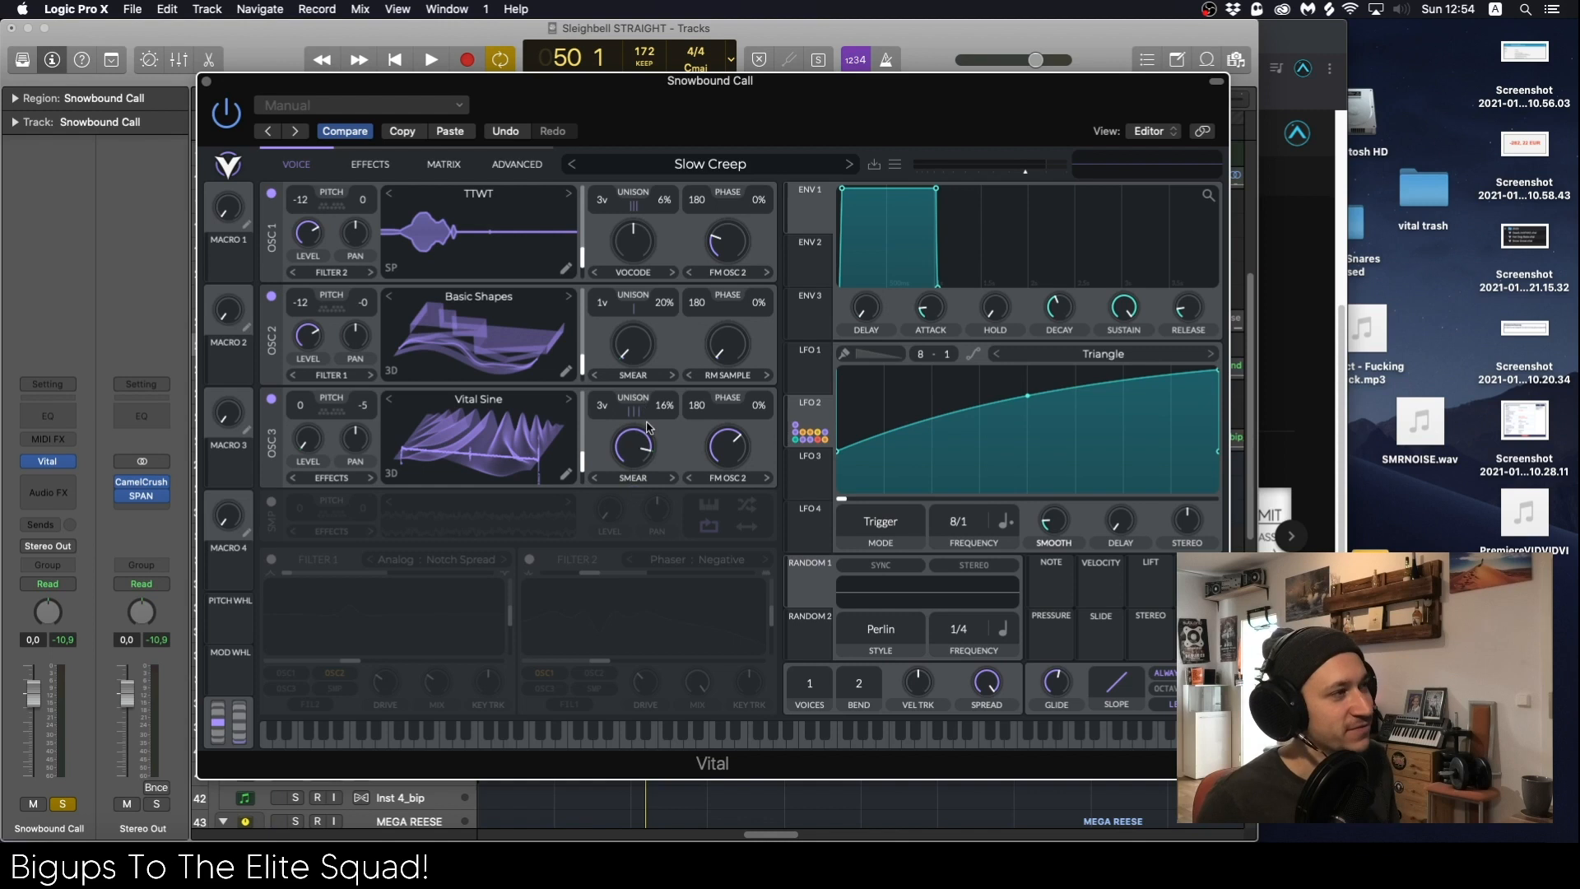
# Step: Lower oscillator 3's Smear amount to 0%, auditioning the loop with its waveform display in 2D
pyautogui.moveTo(646, 446)
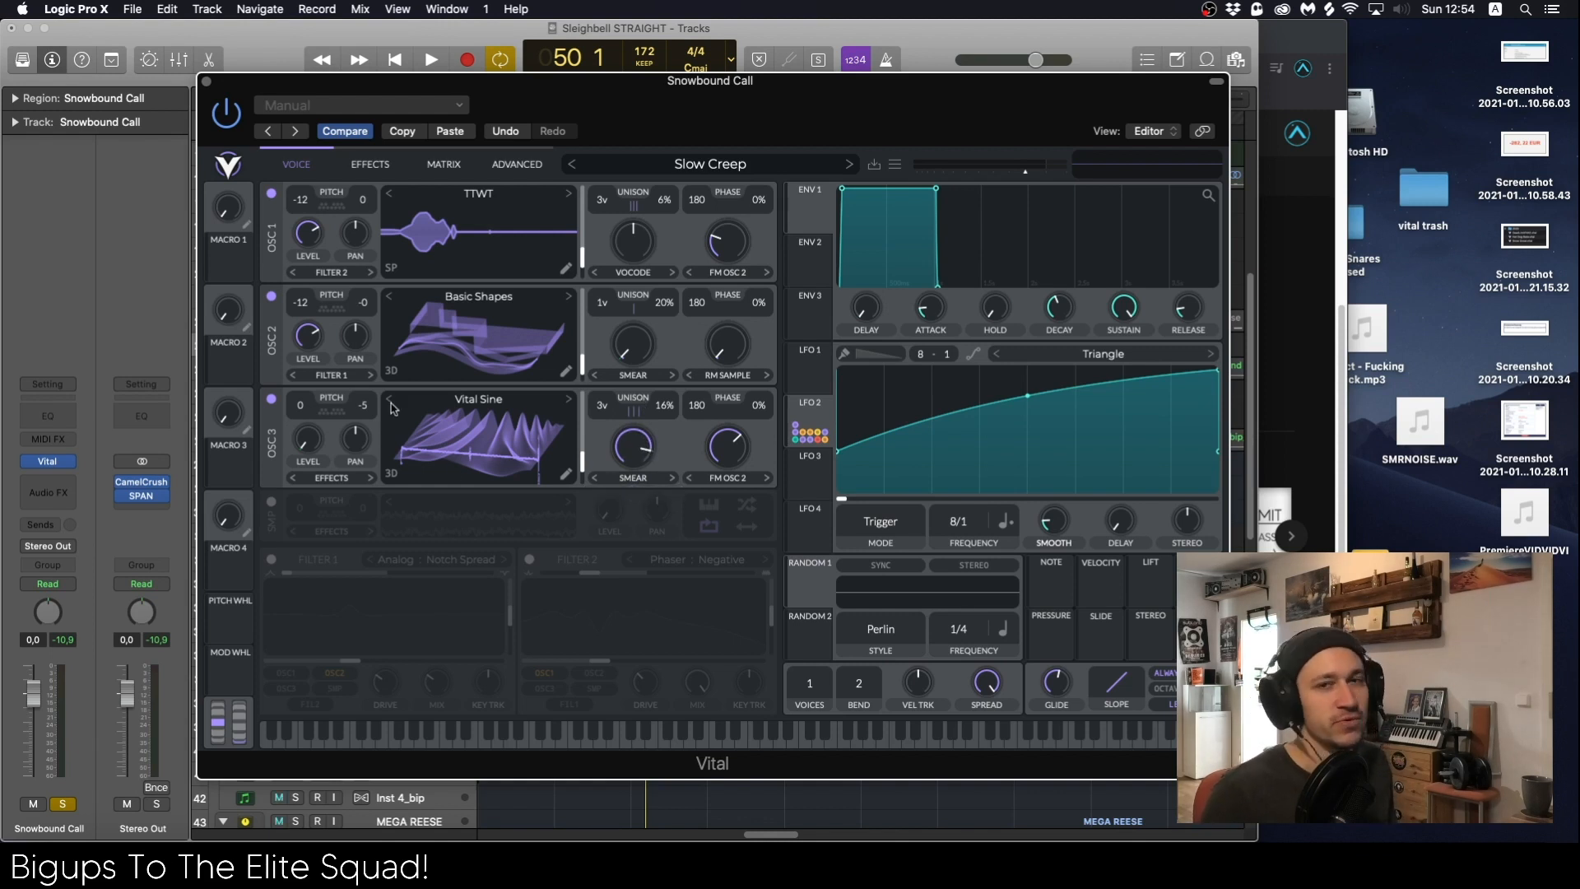
pyautogui.moveTo(641, 452); pyautogui.dragTo(628, 556)
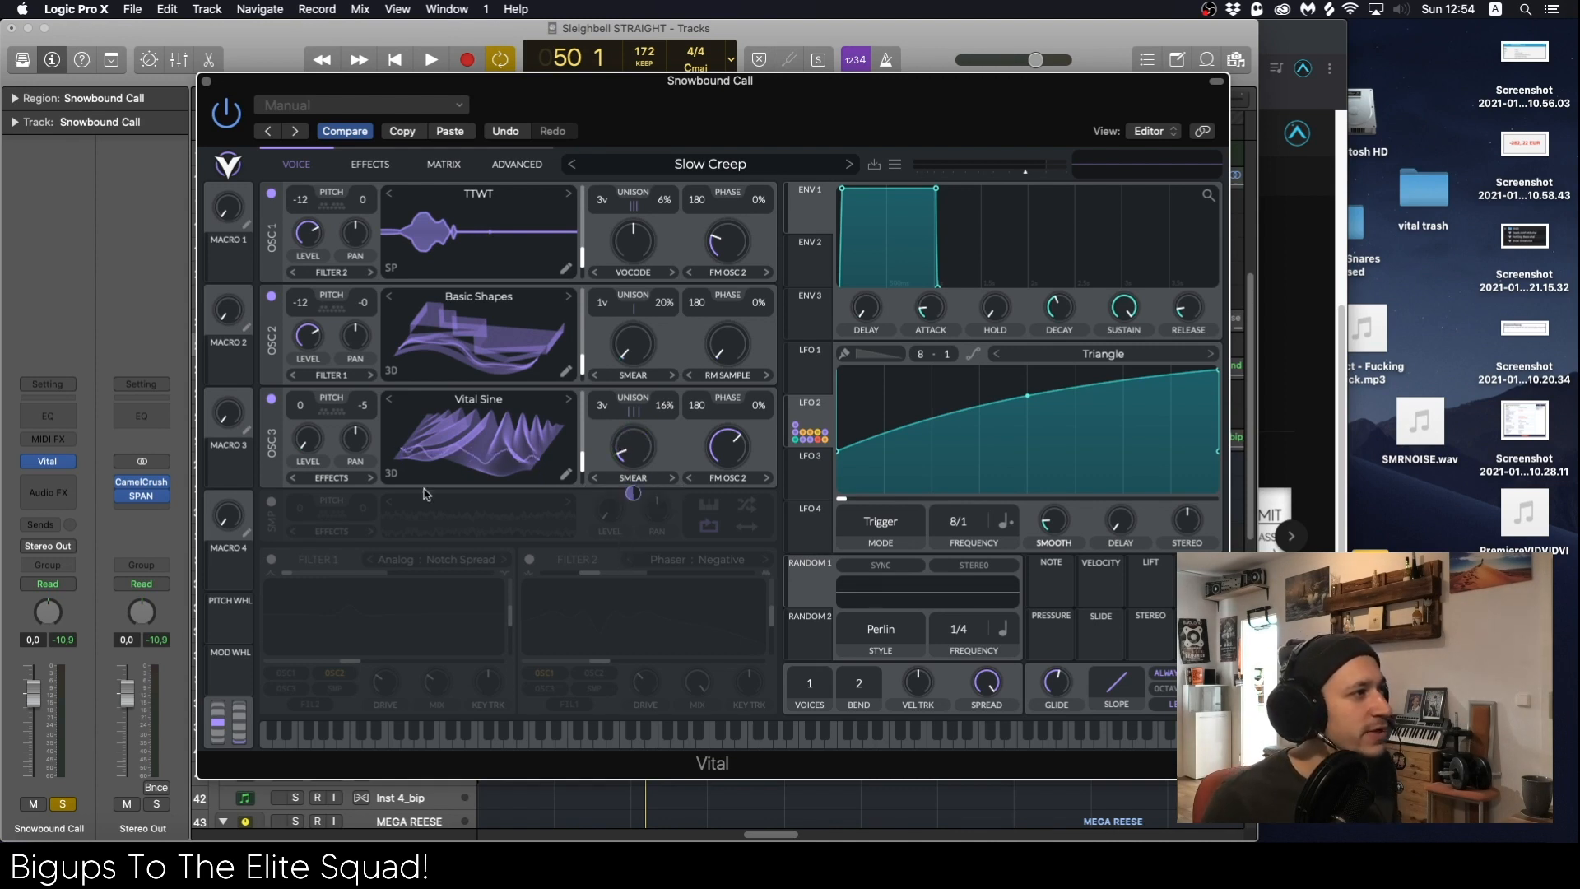
pyautogui.click(391, 473)
pyautogui.press('space')
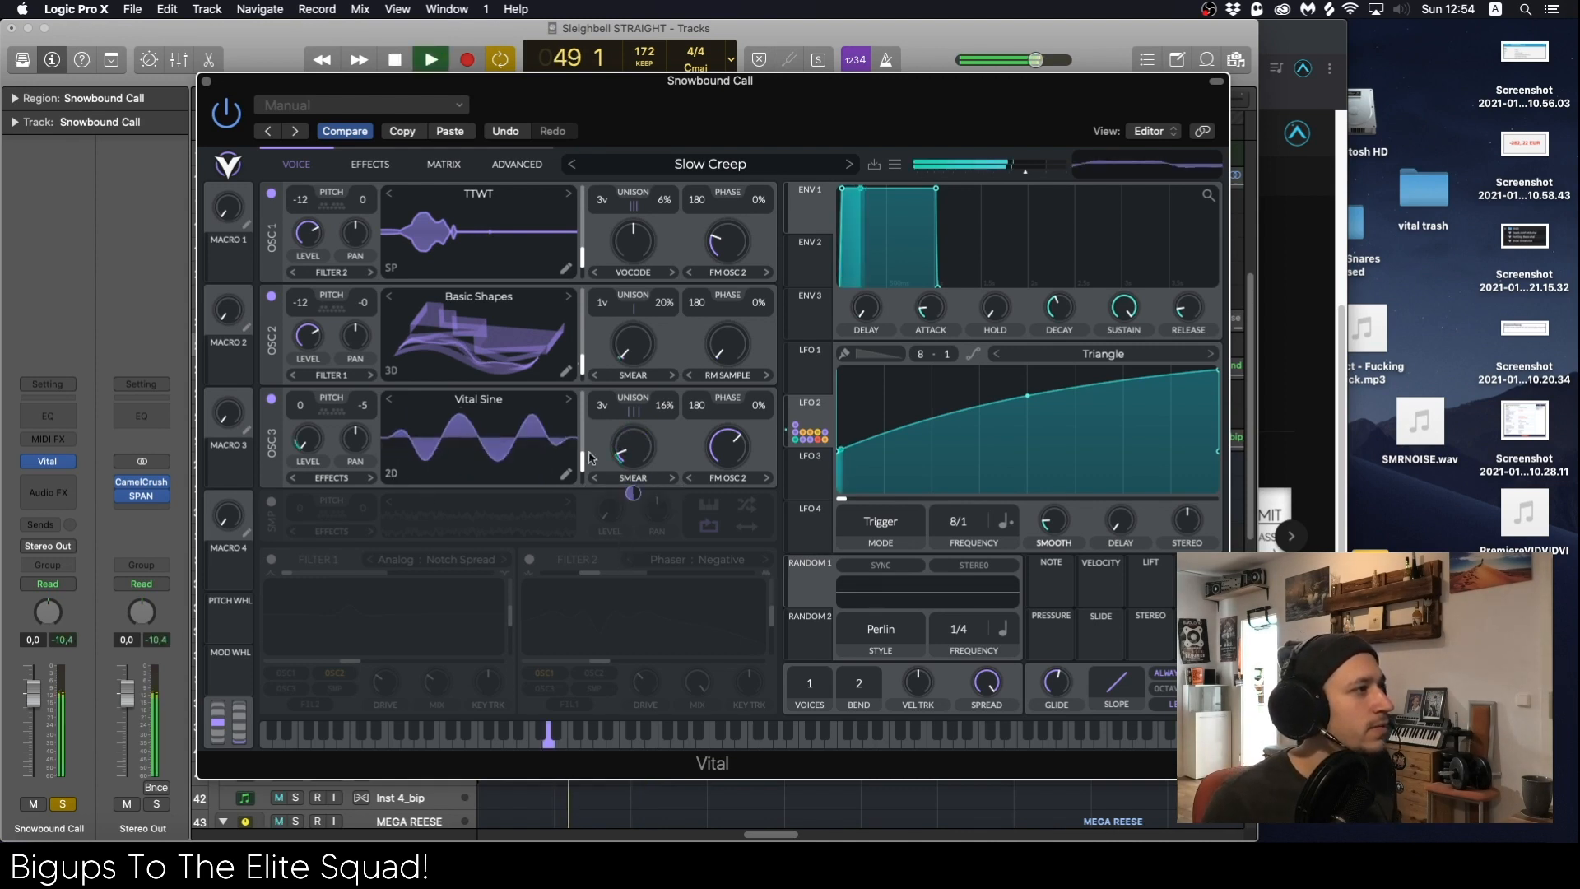
pyautogui.moveTo(621, 451)
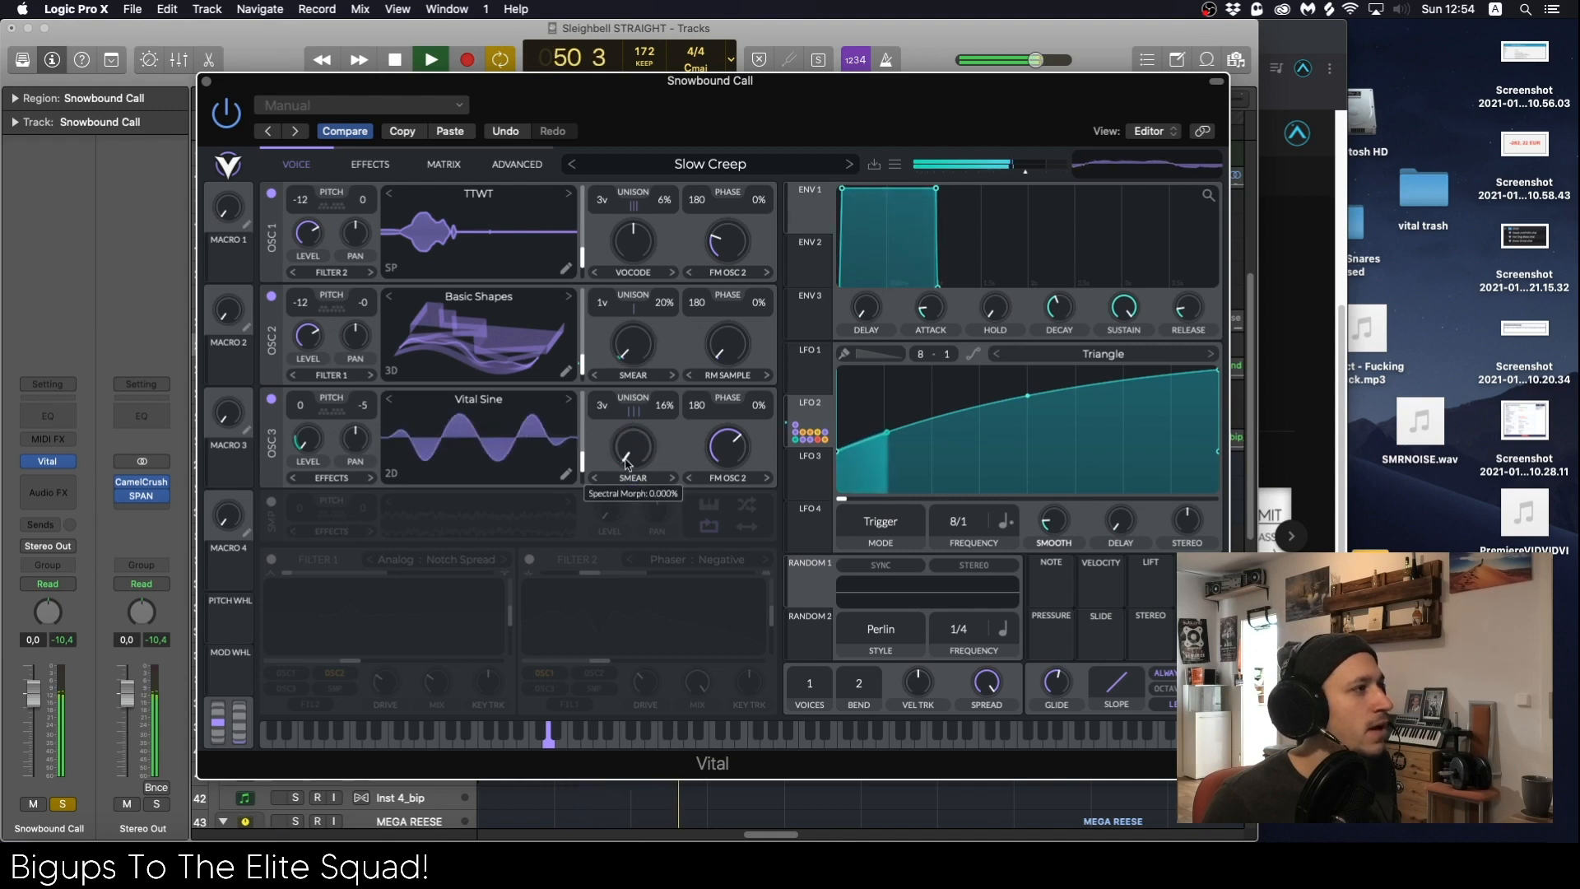
pyautogui.press('space')
# Step: Raise oscillator 3's Smear amount back to a high setting and play the loop
pyautogui.scroll(2, 625, 450)
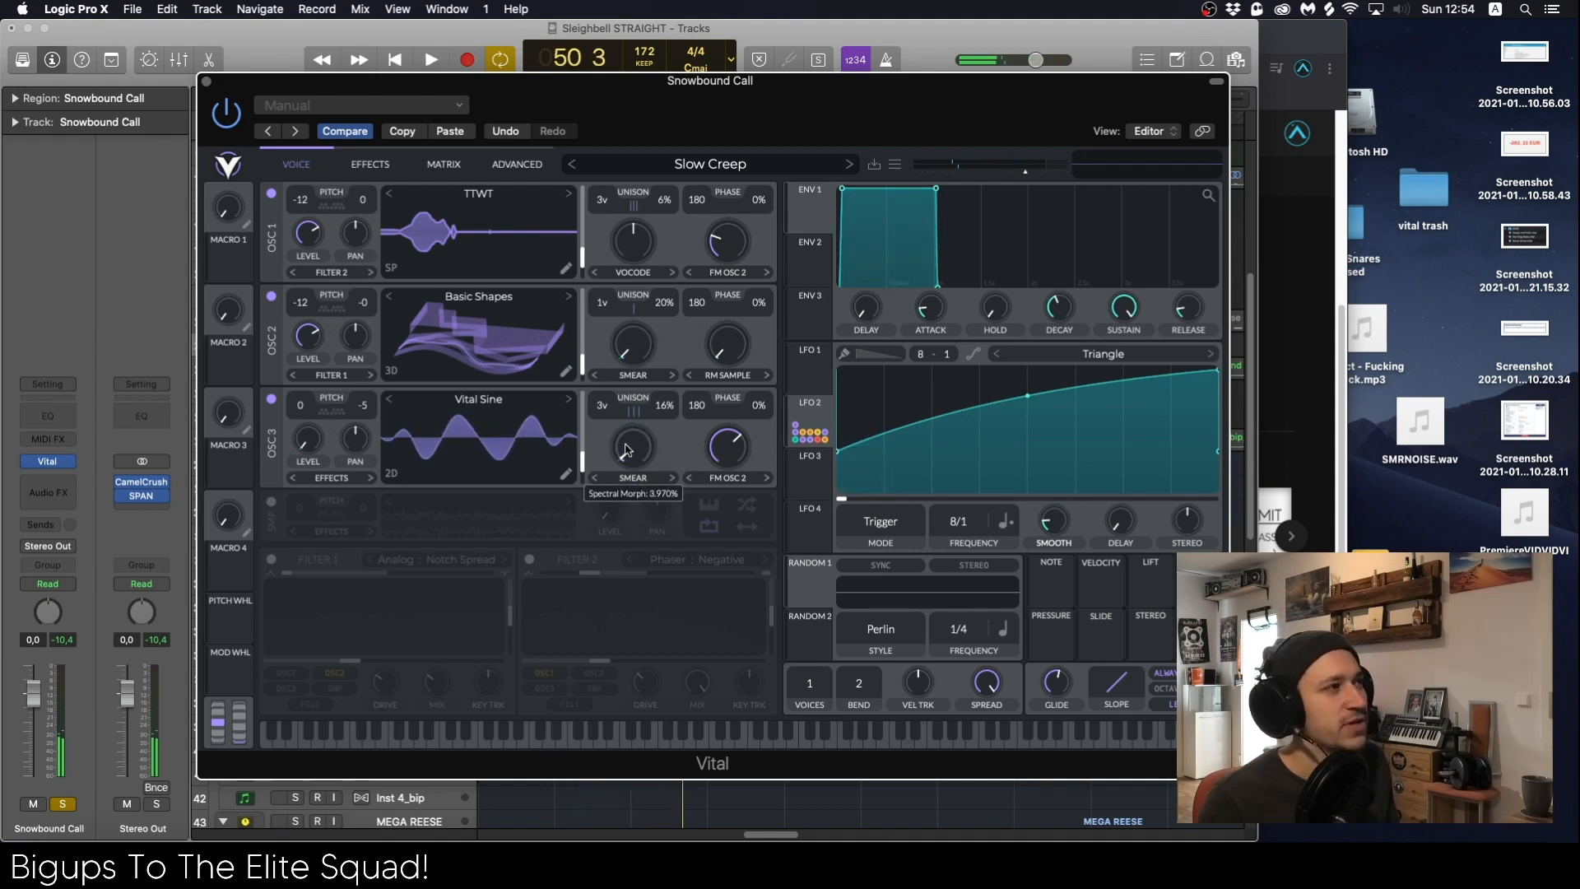
pyautogui.moveTo(626, 450); pyautogui.dragTo(648, 335)
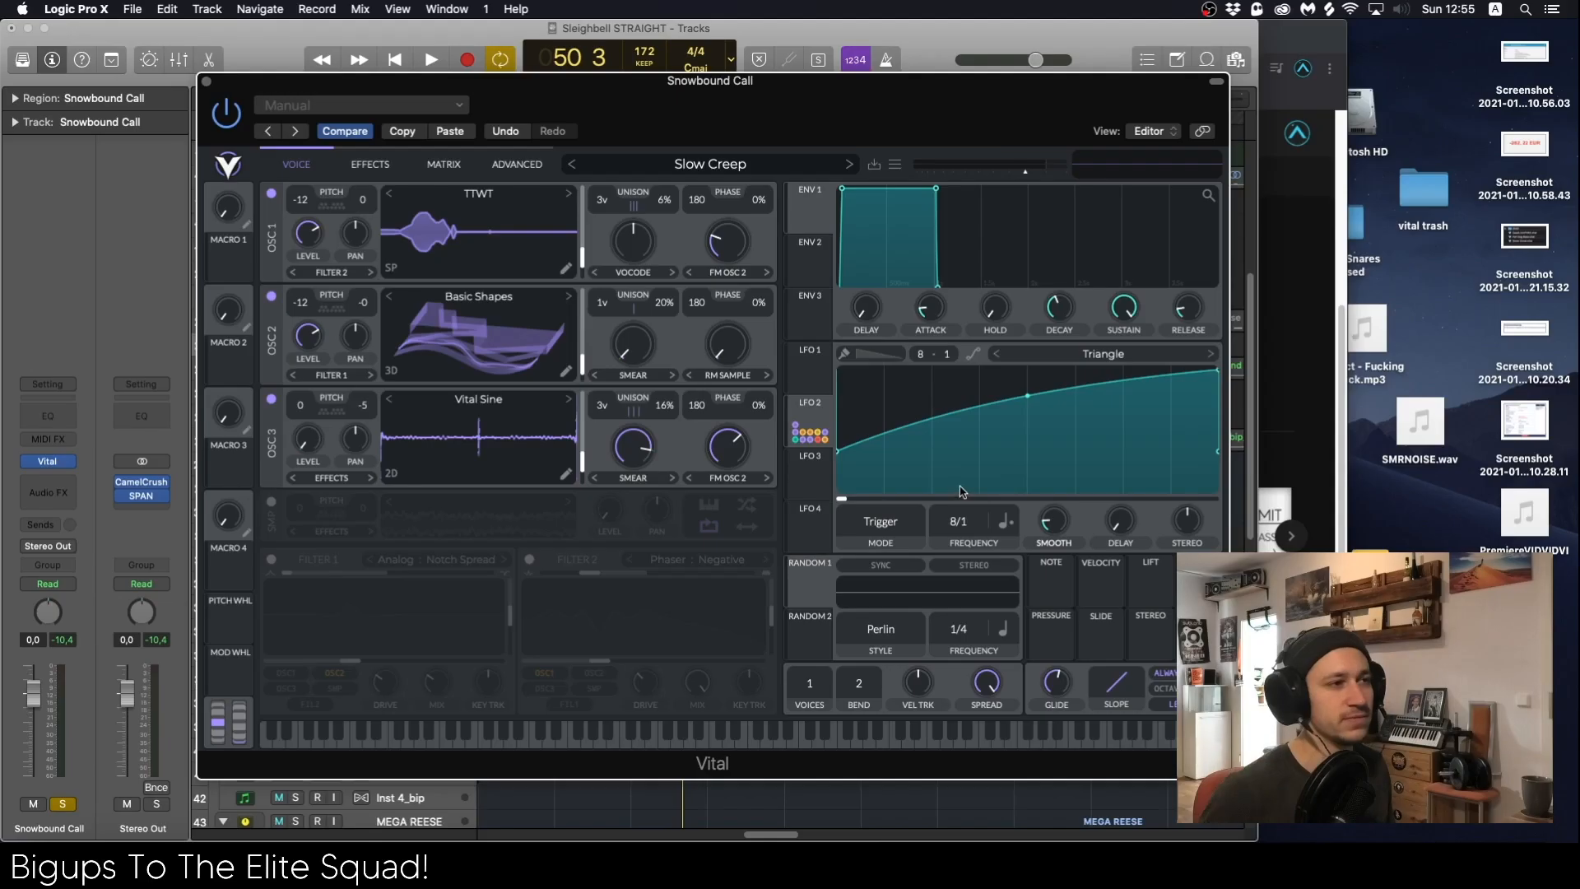
pyautogui.press('space')
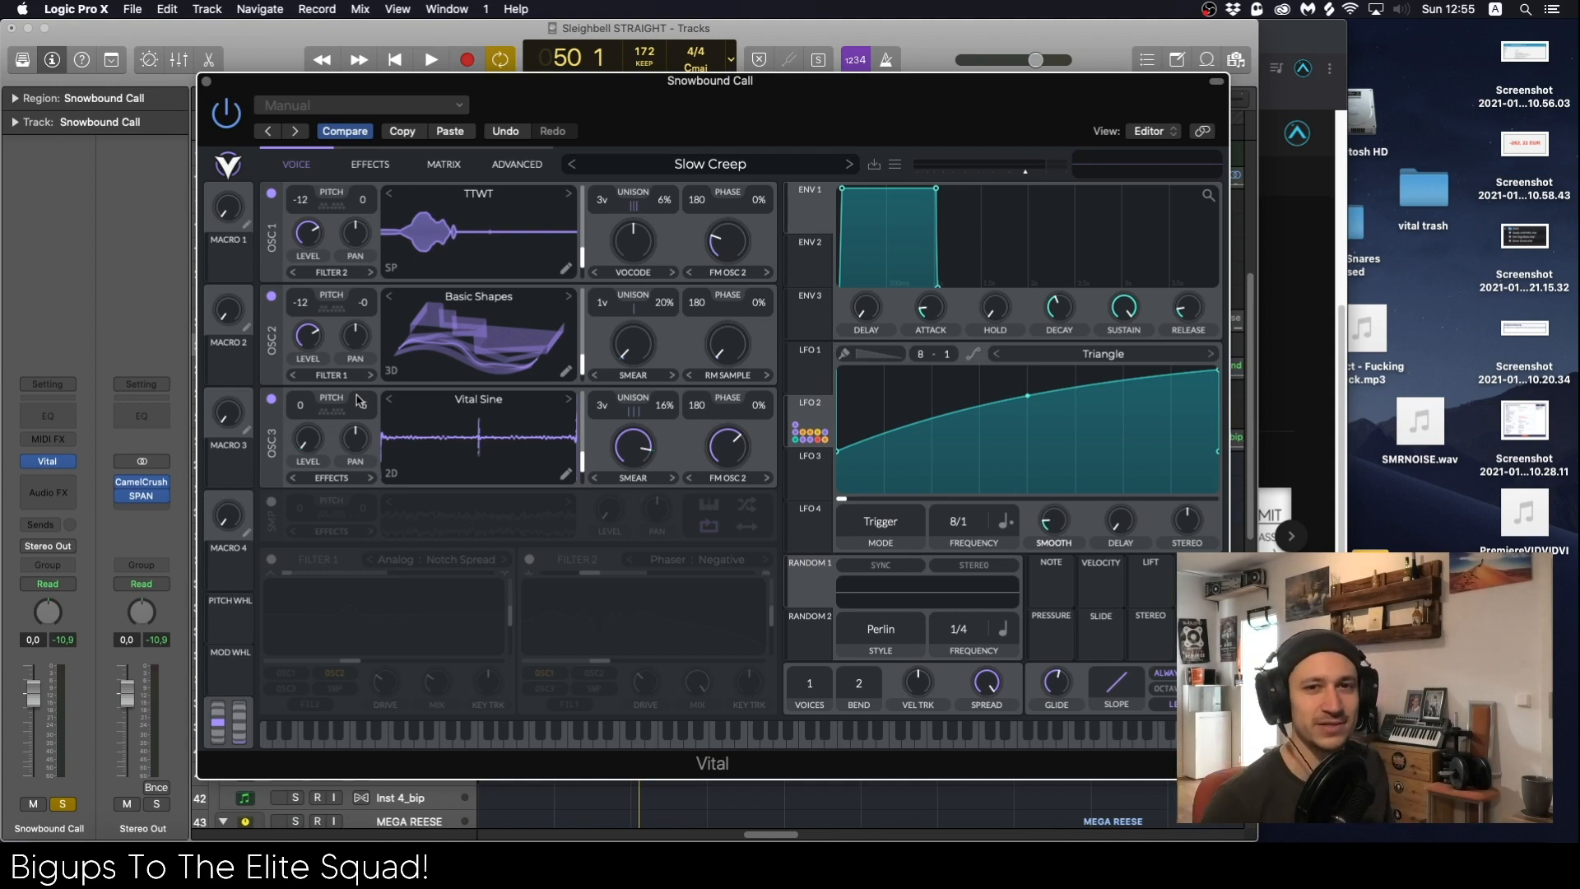
# Step: Play the loop repeatedly to hear how the three oscillators sound together
pyautogui.press('space')
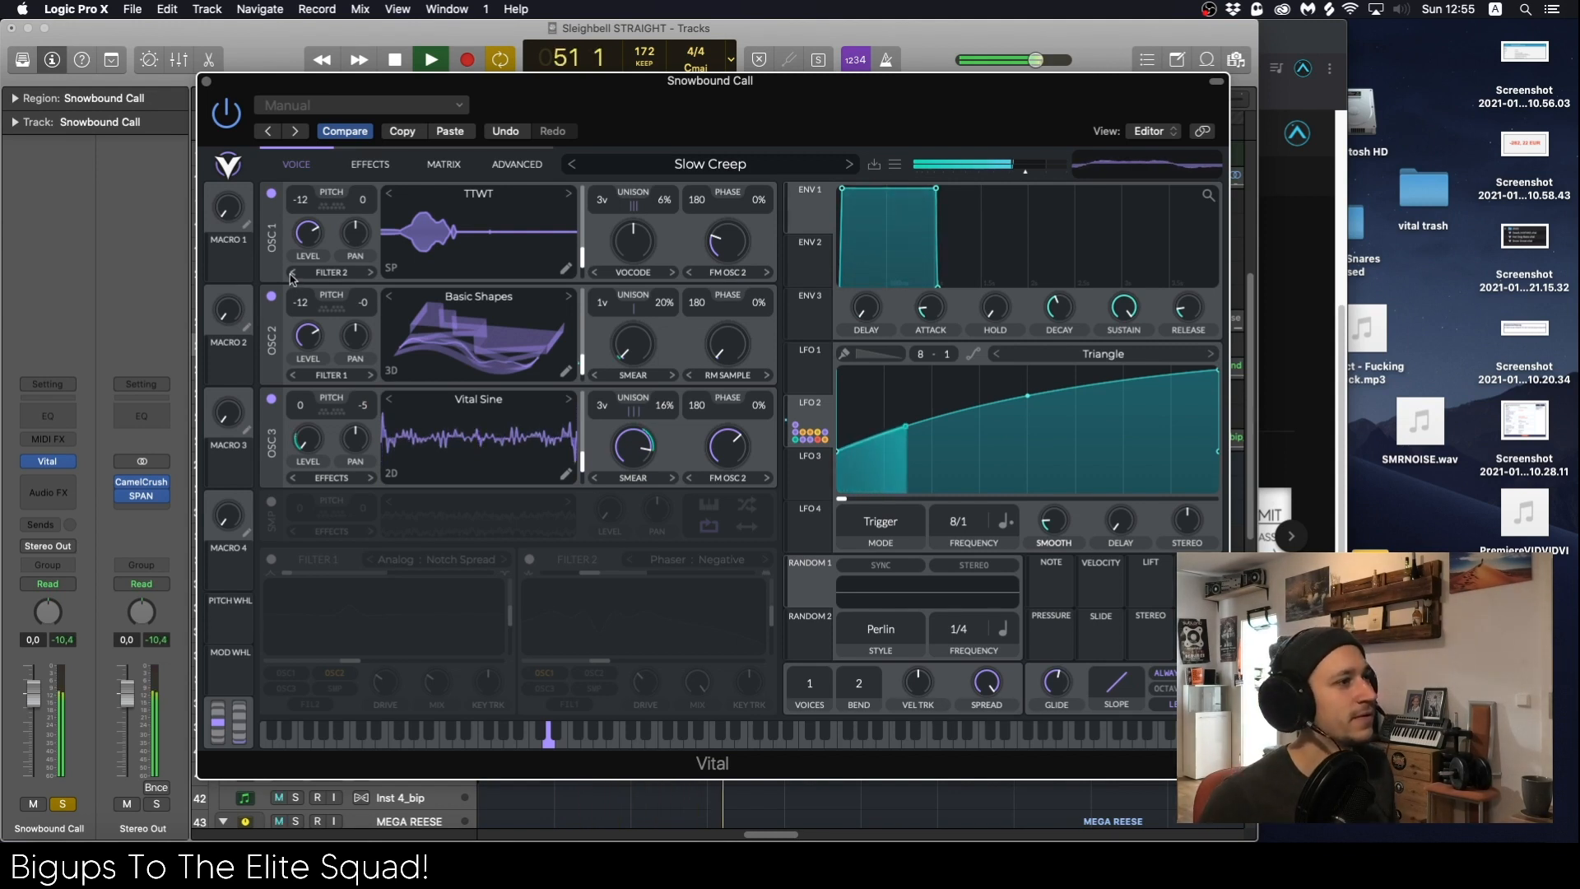
pyautogui.press('space')
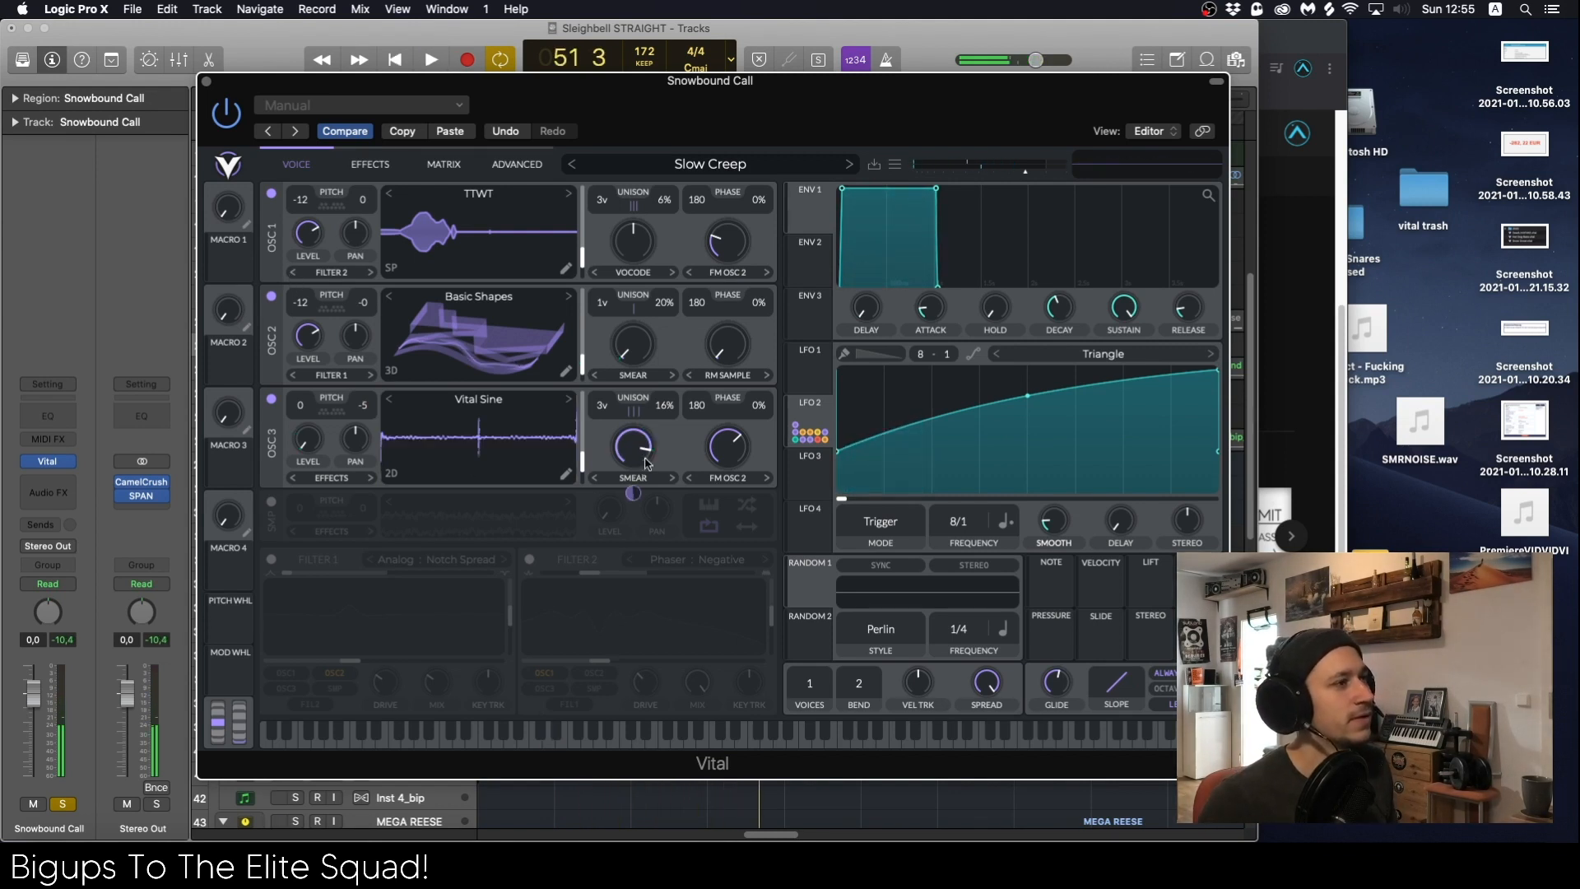
pyautogui.press('space')
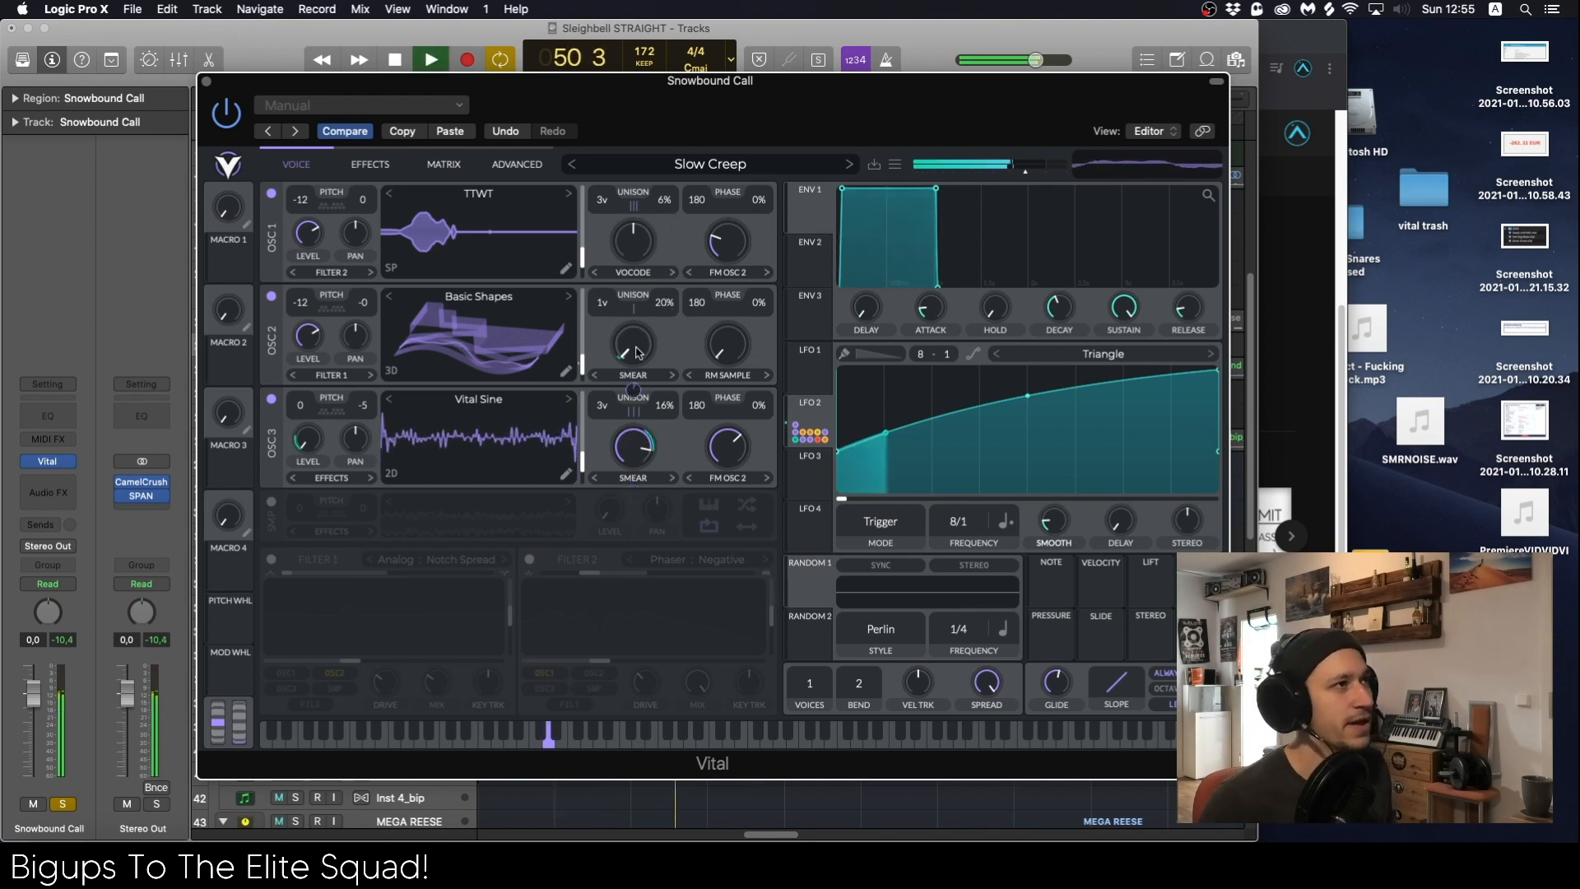
pyautogui.press('space')
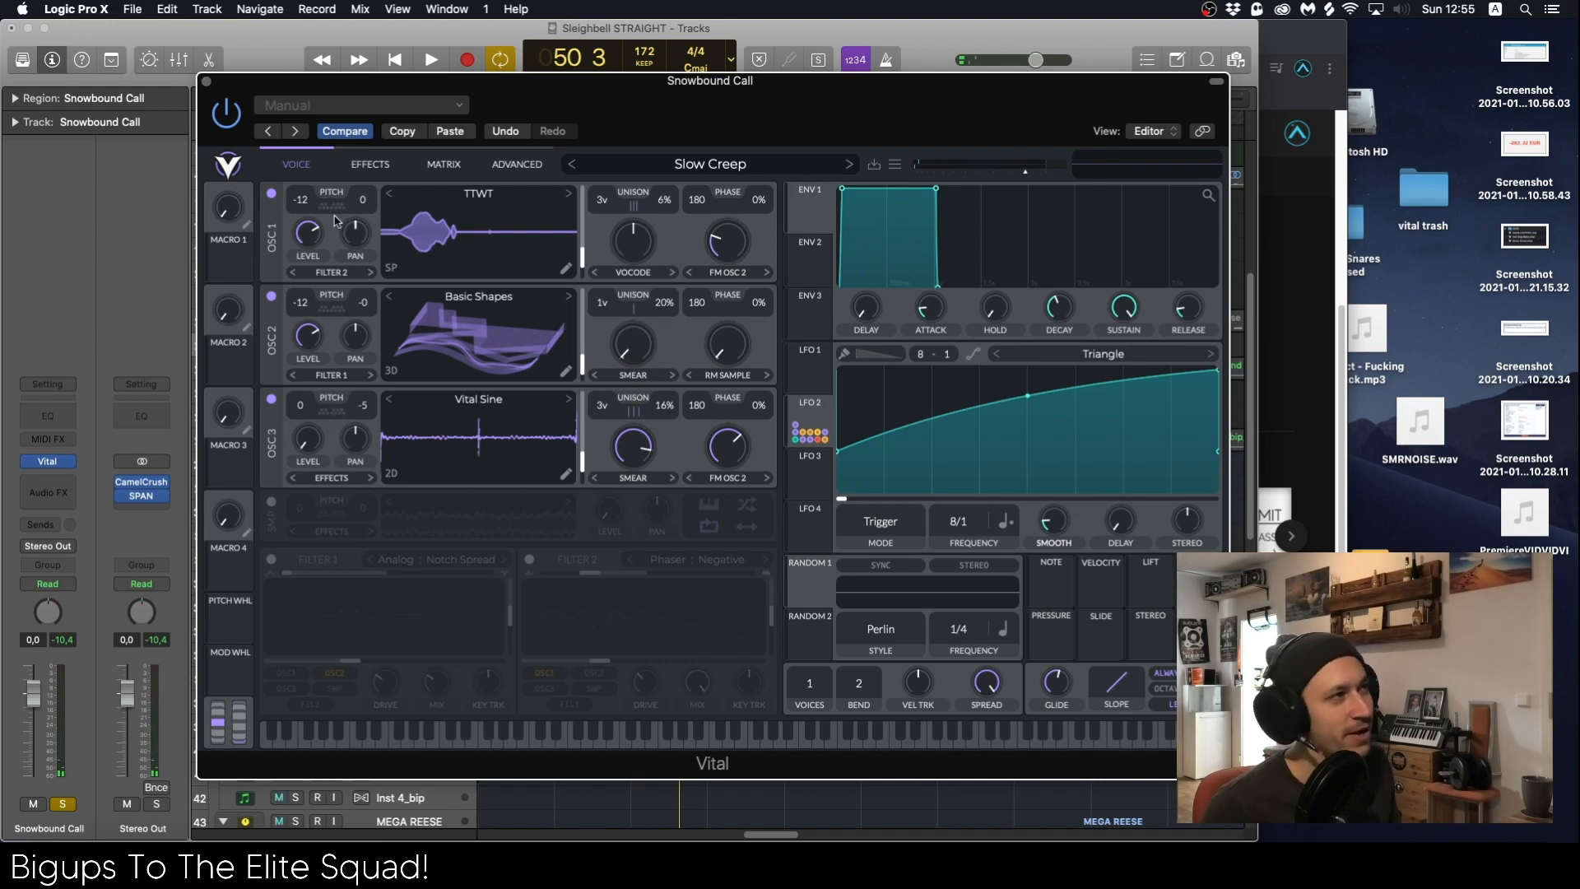
pyautogui.press('space')
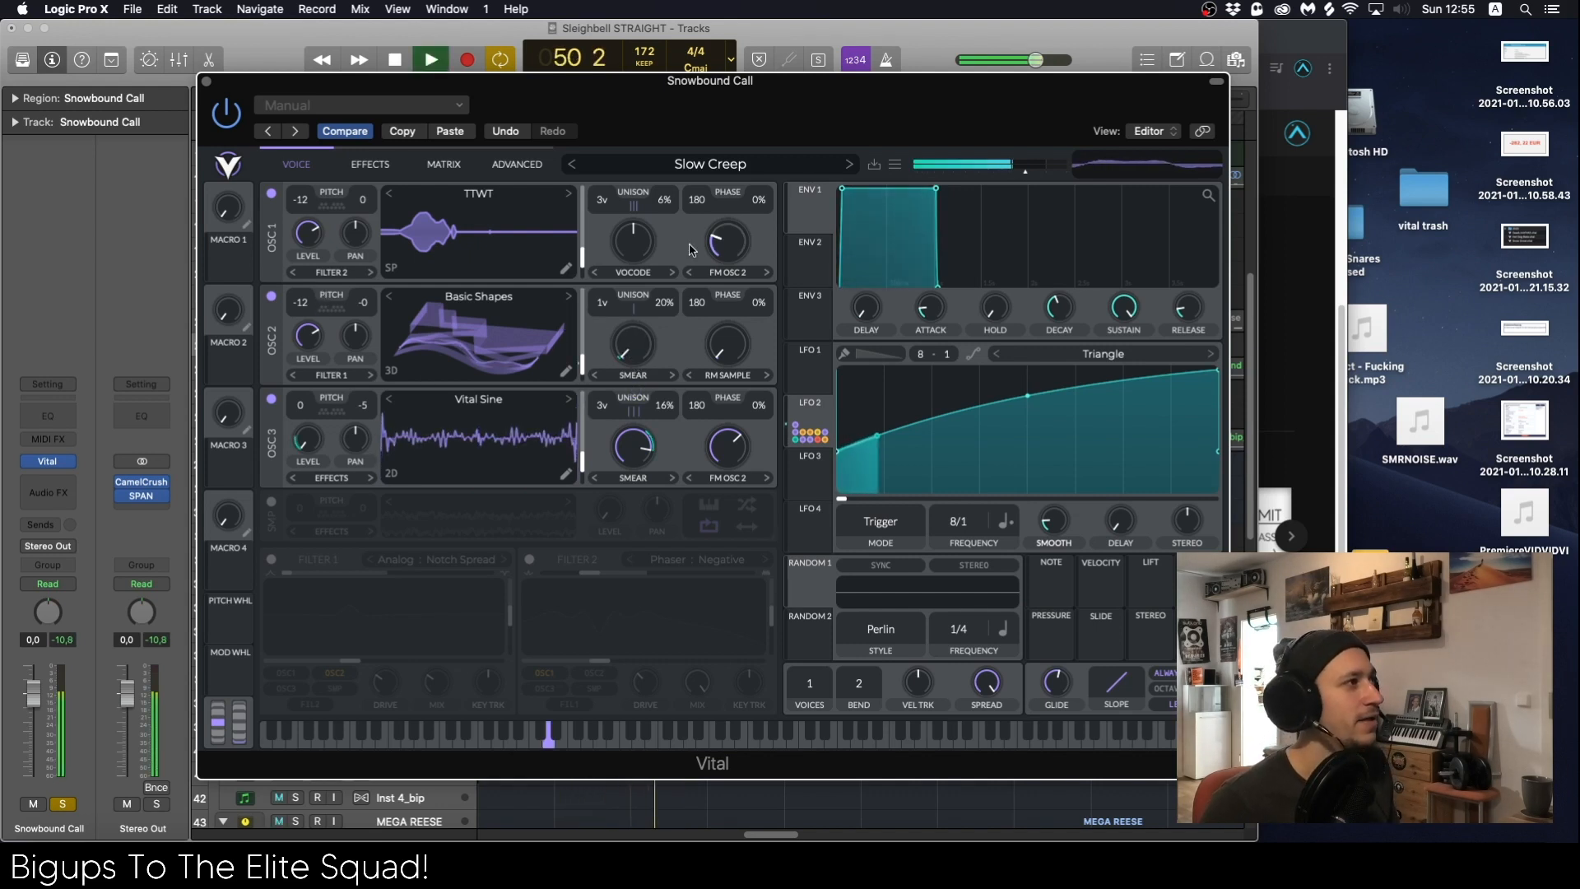
pyautogui.press('space')
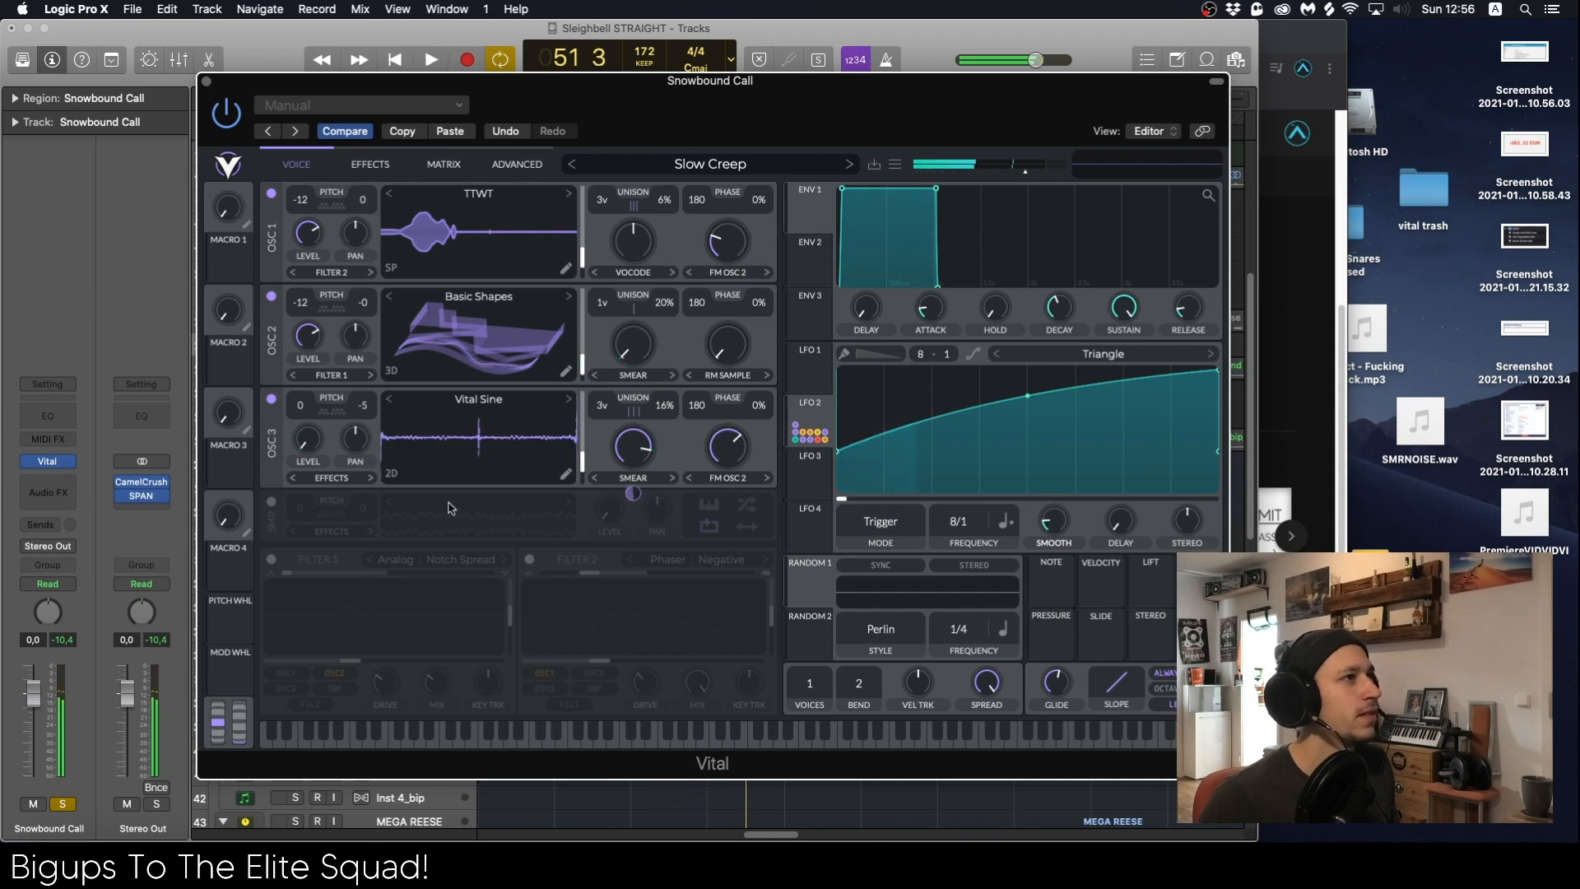
# Step: Turn on the sampler and both filters, Analog Notch Spread and Phaser Negative, and audition the loop
pyautogui.click(272, 501)
pyautogui.press('space')
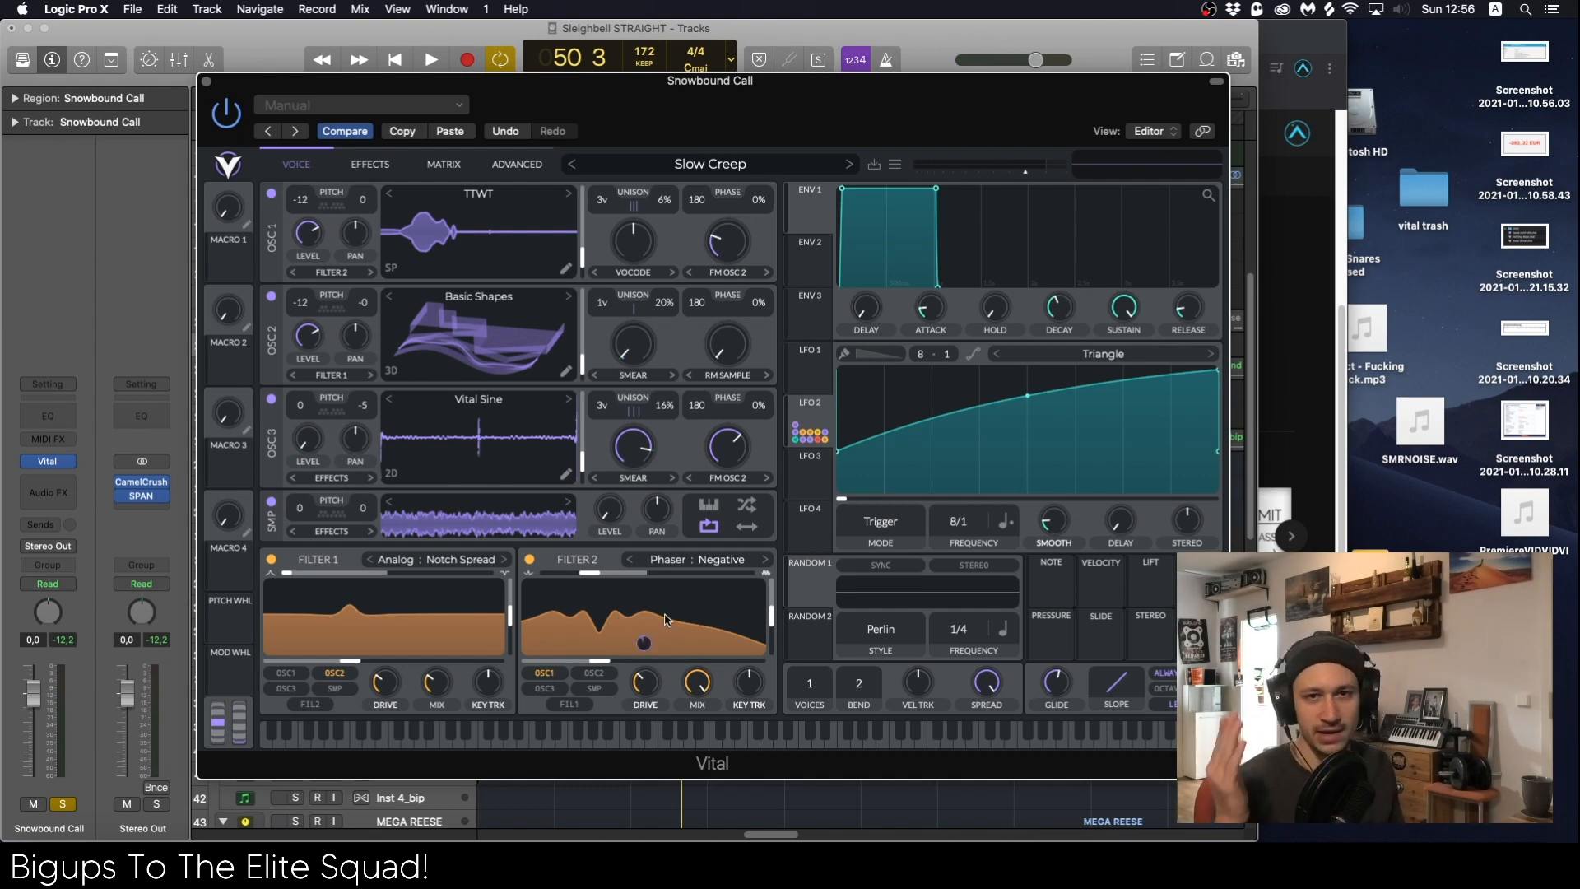
pyautogui.press('space')
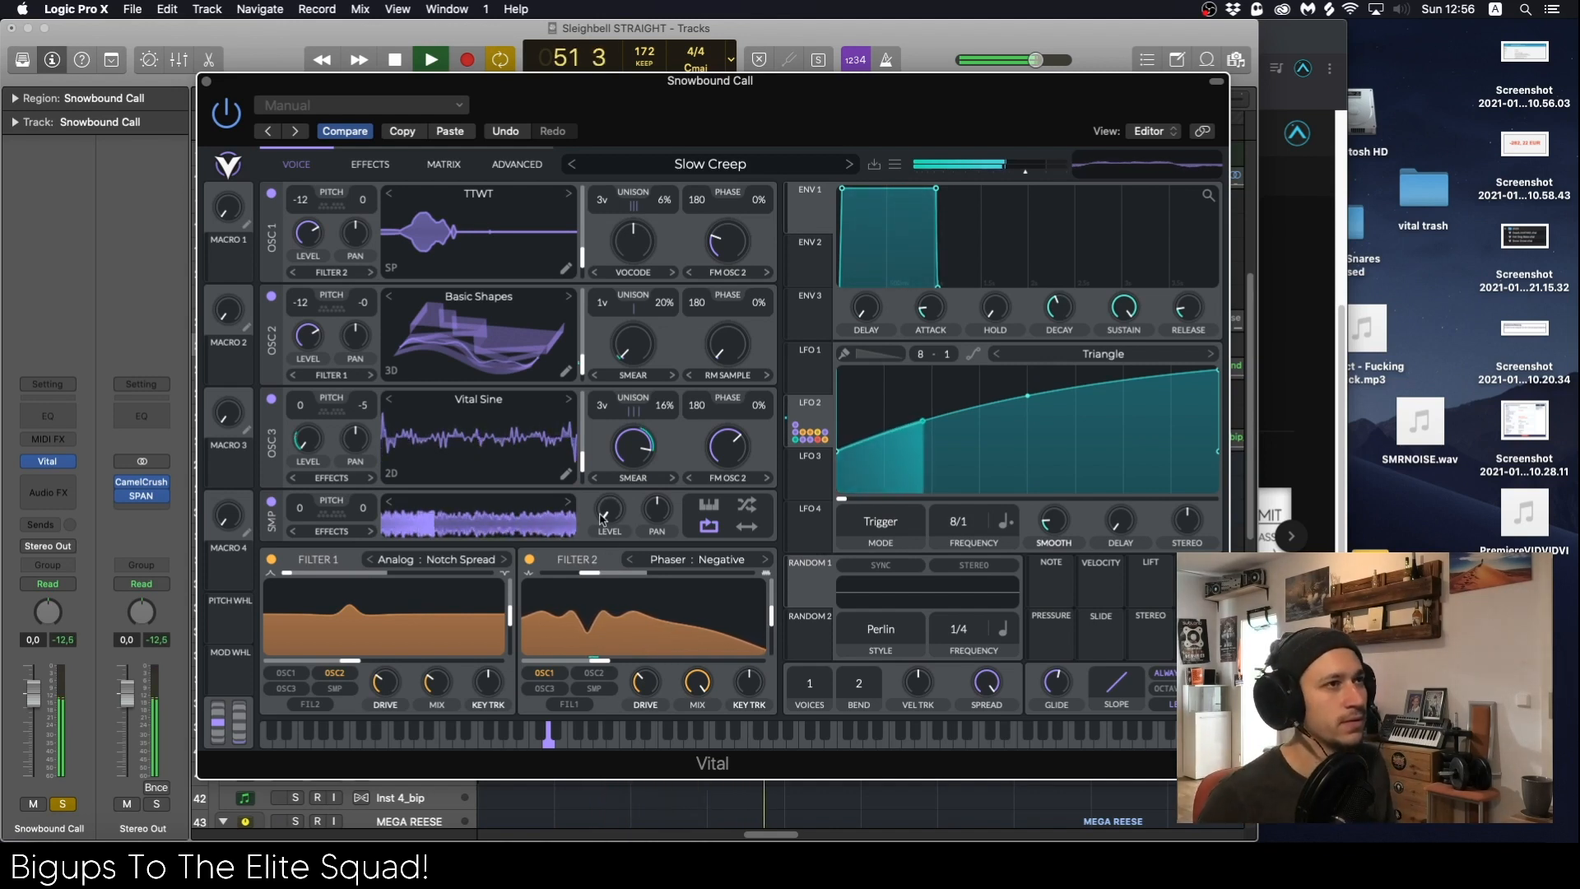
pyautogui.press('space')
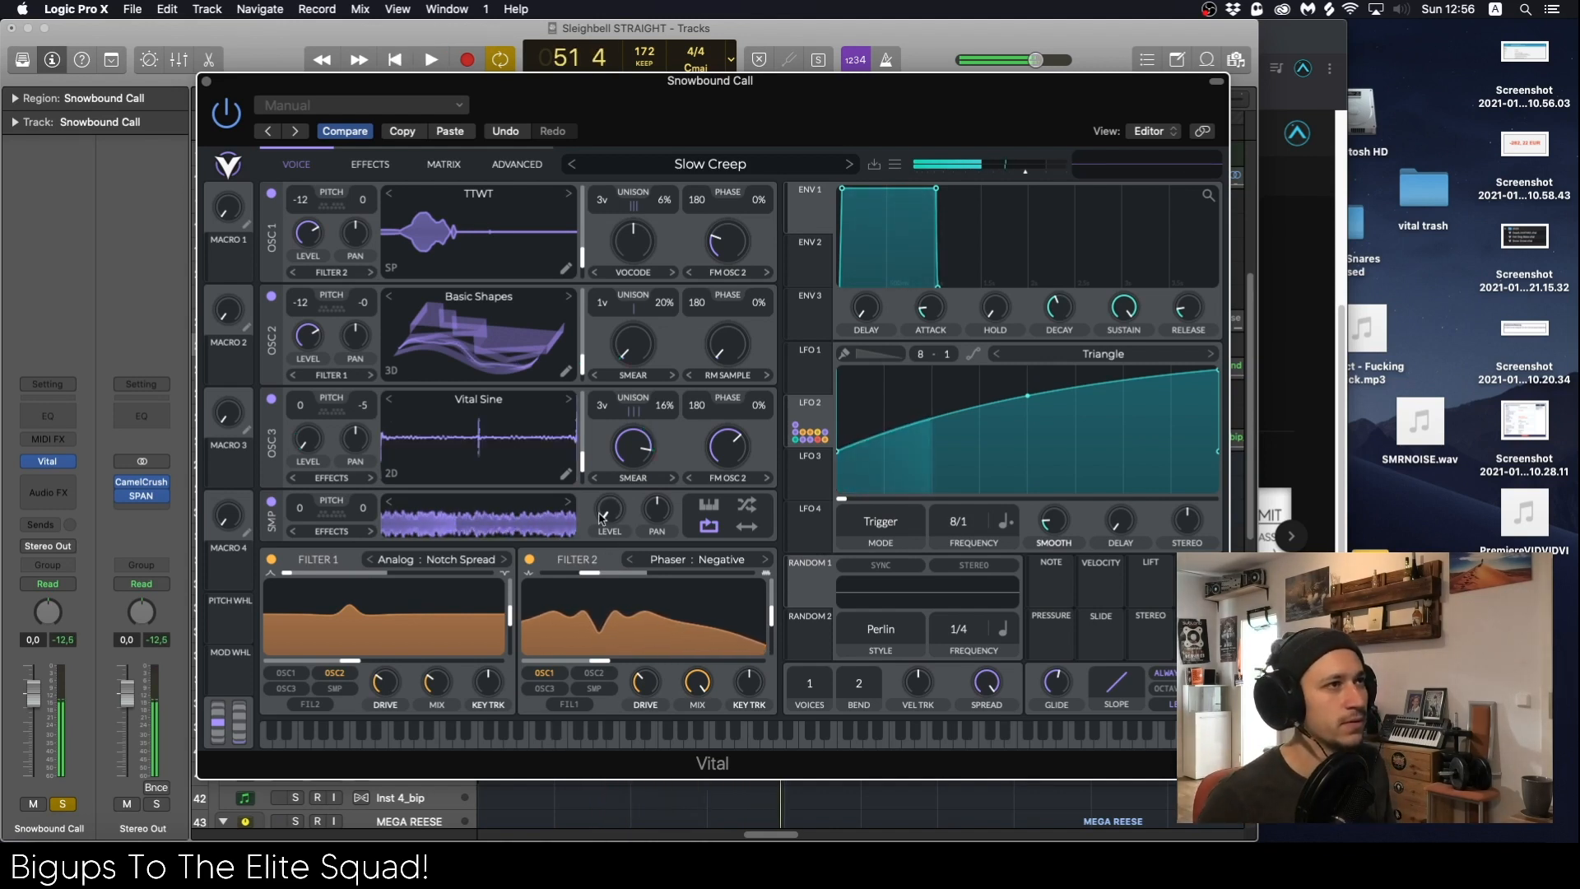
# Step: Turn on the Chorus effect with 16 voices and audition the loop with it
pyautogui.click(355, 162)
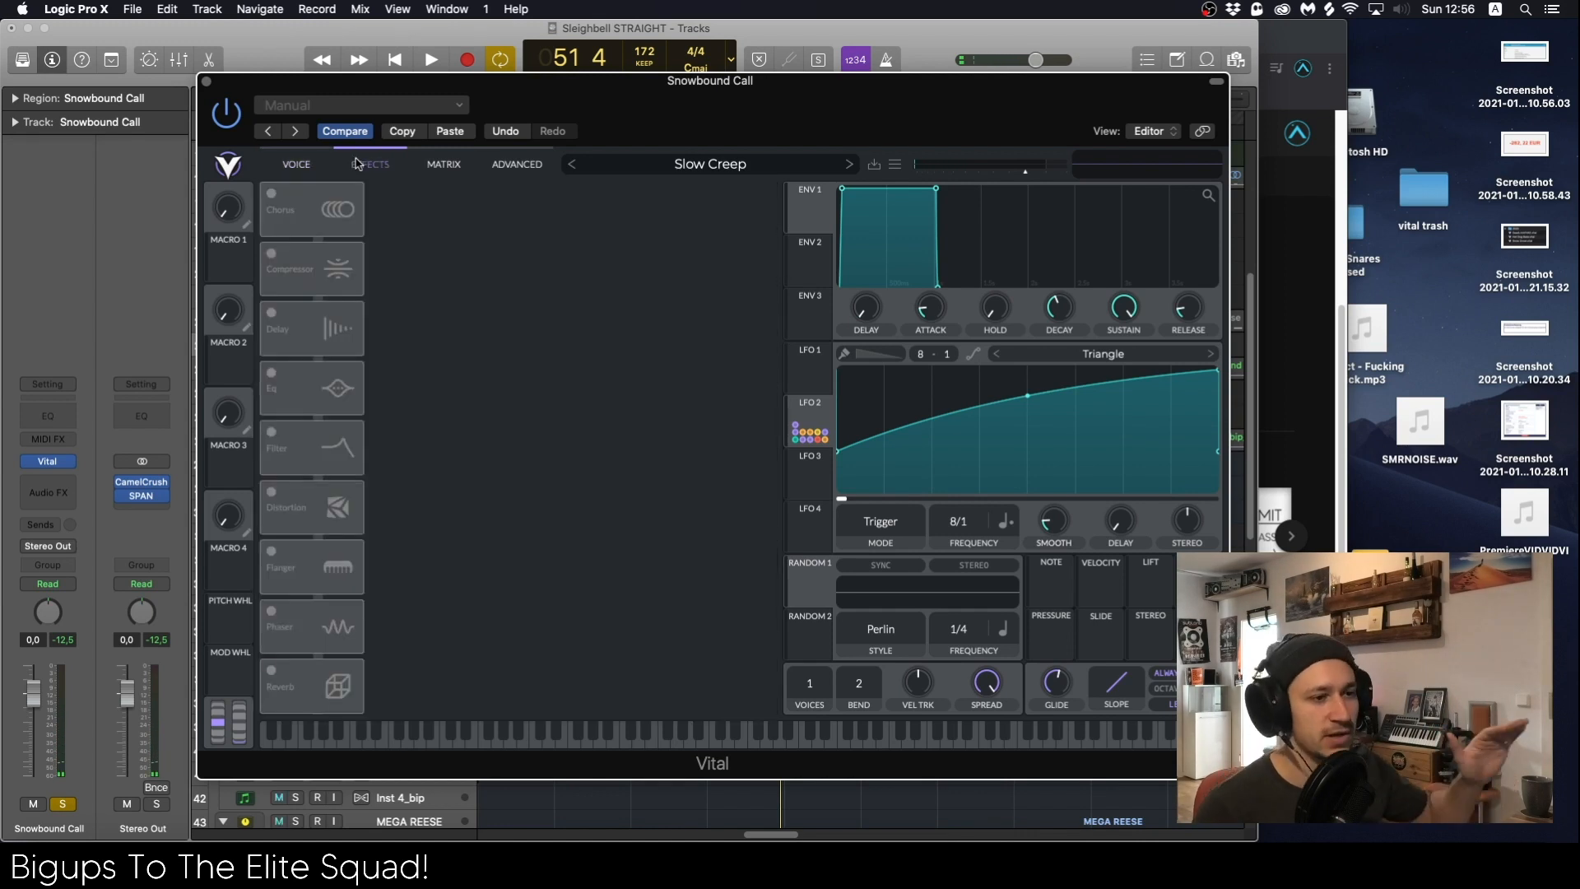
pyautogui.click(272, 193)
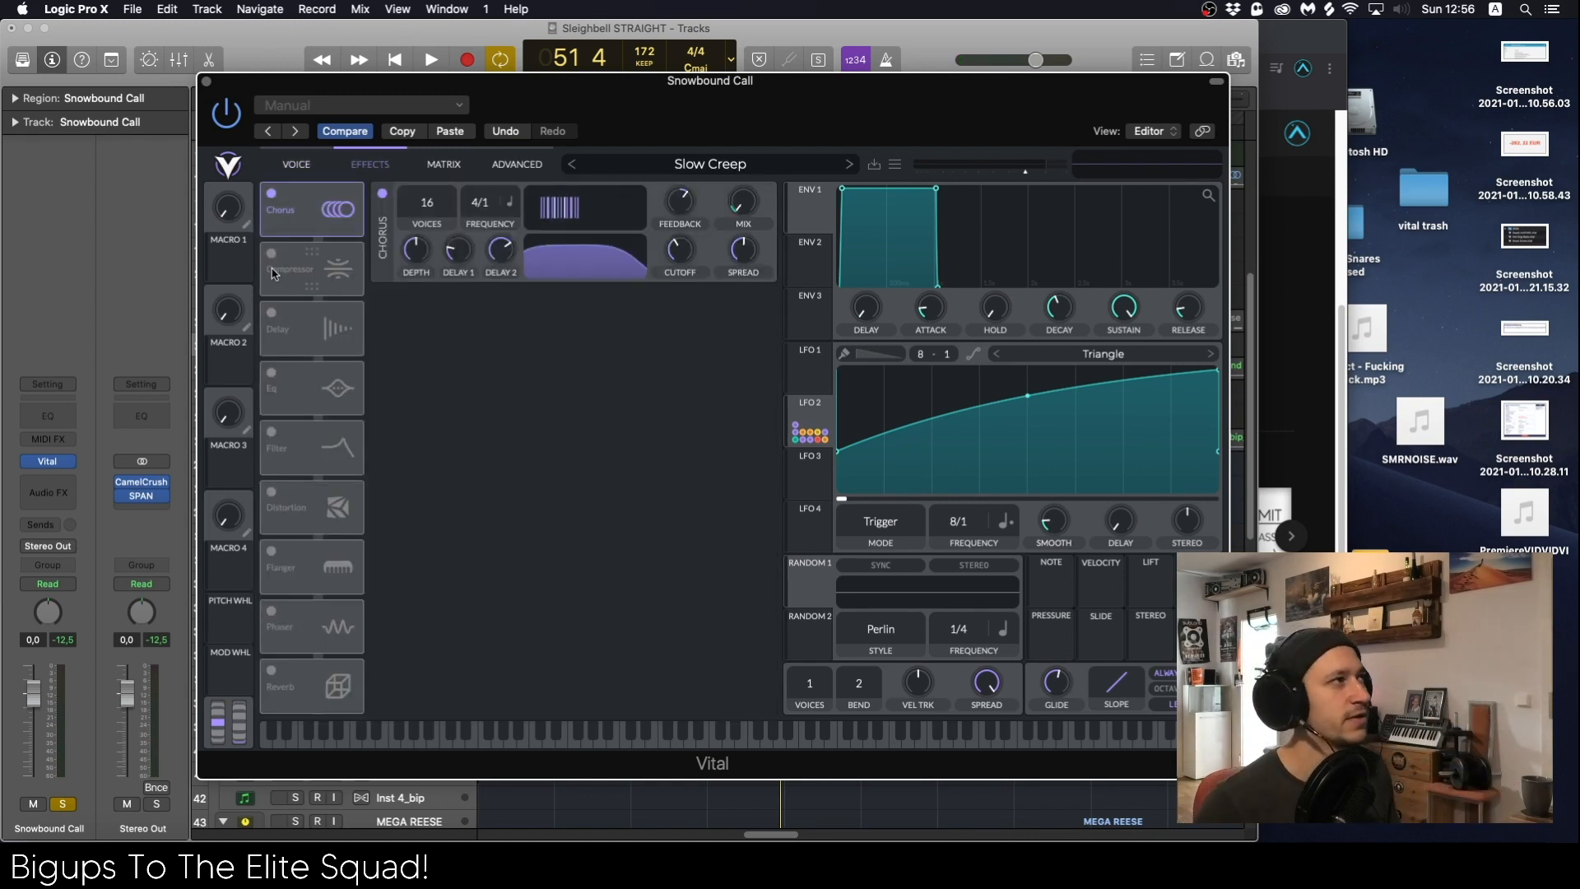
pyautogui.press('space')
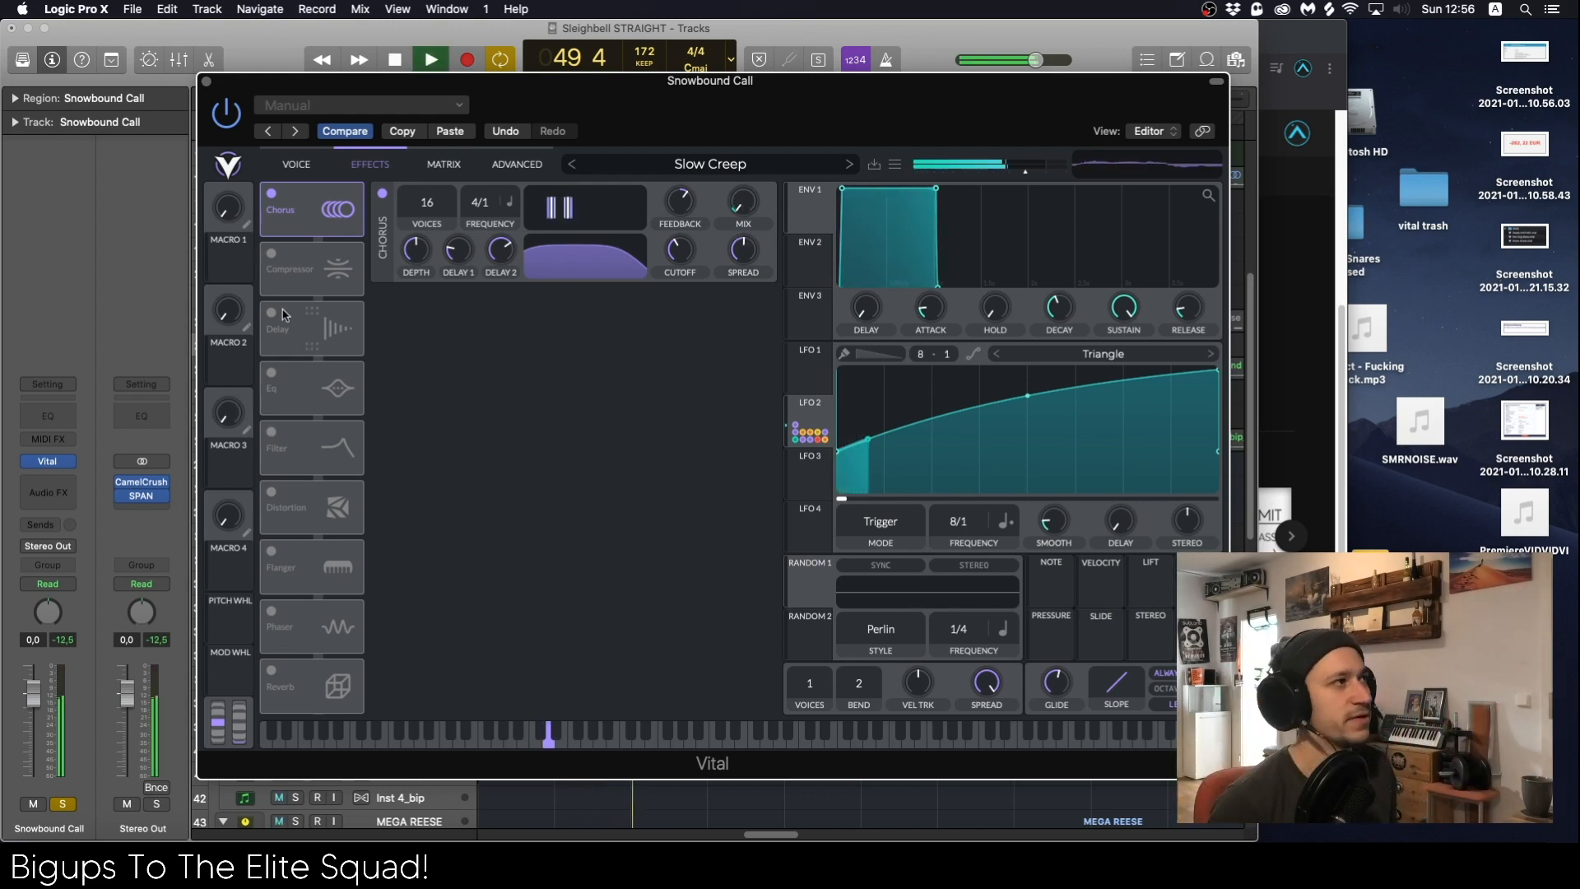
# Step: Turn on the Multiband Compressor effect and play the loop to hear its influence on the bass
pyautogui.click(271, 253)
pyautogui.press('space')
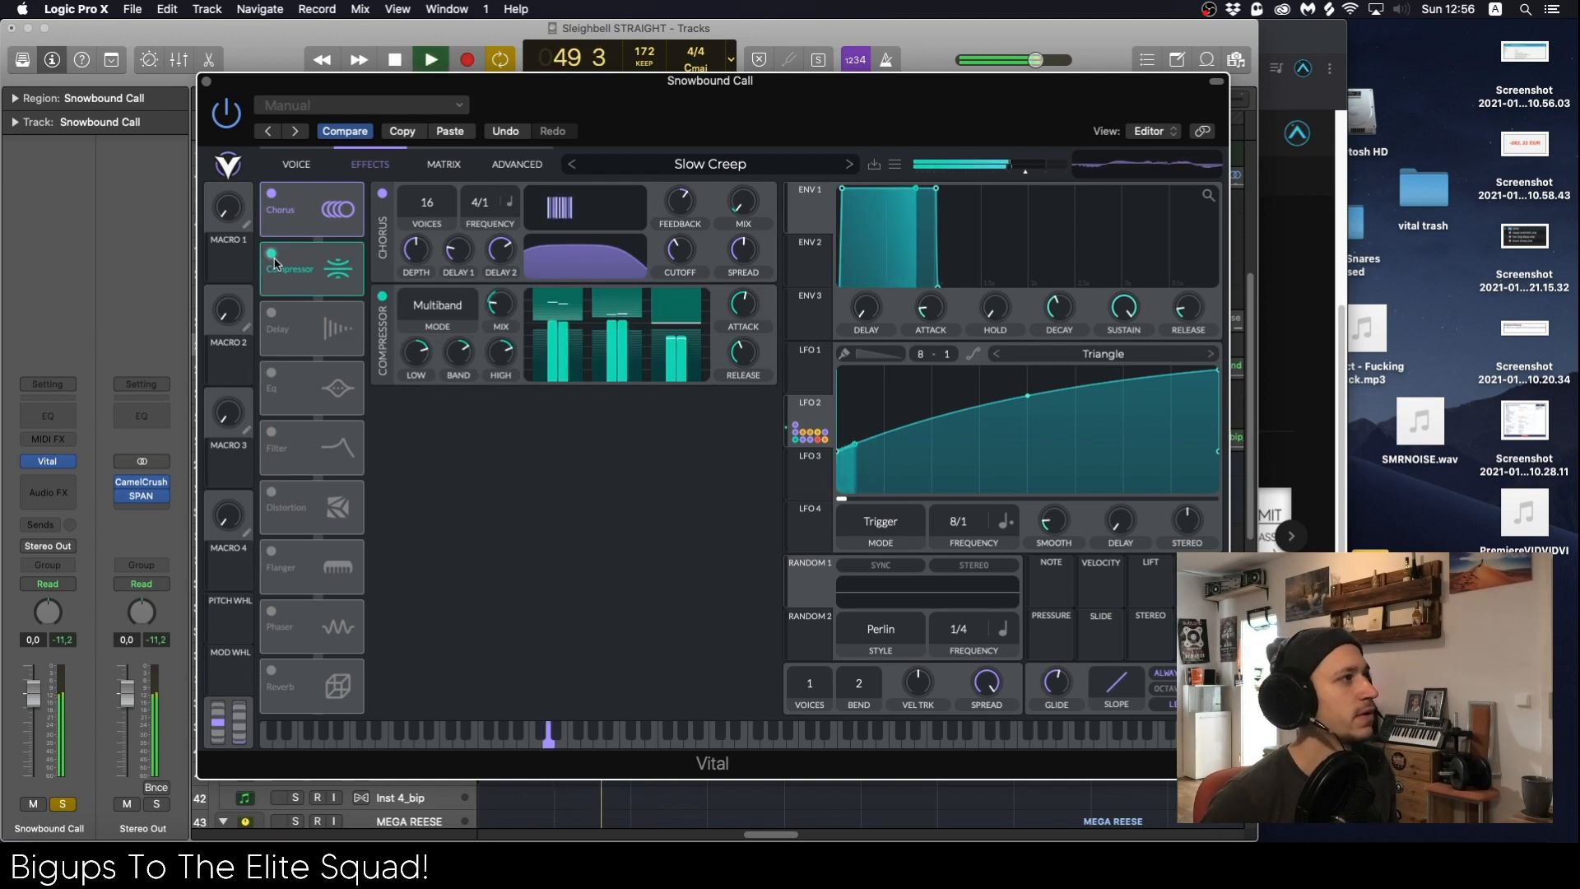
pyautogui.press('space')
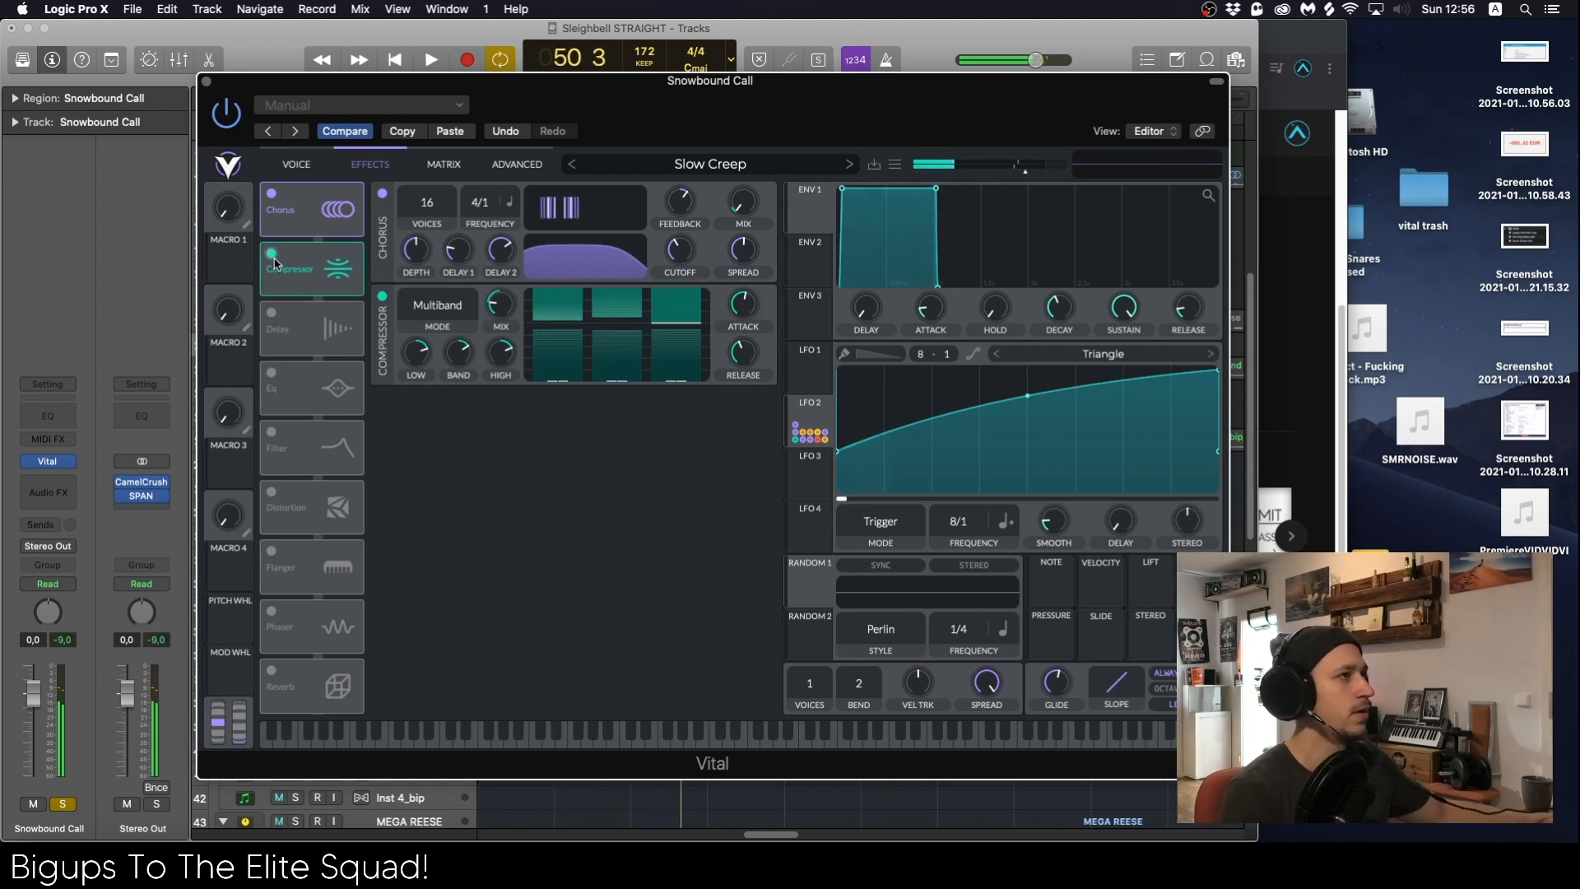
pyautogui.press('space')
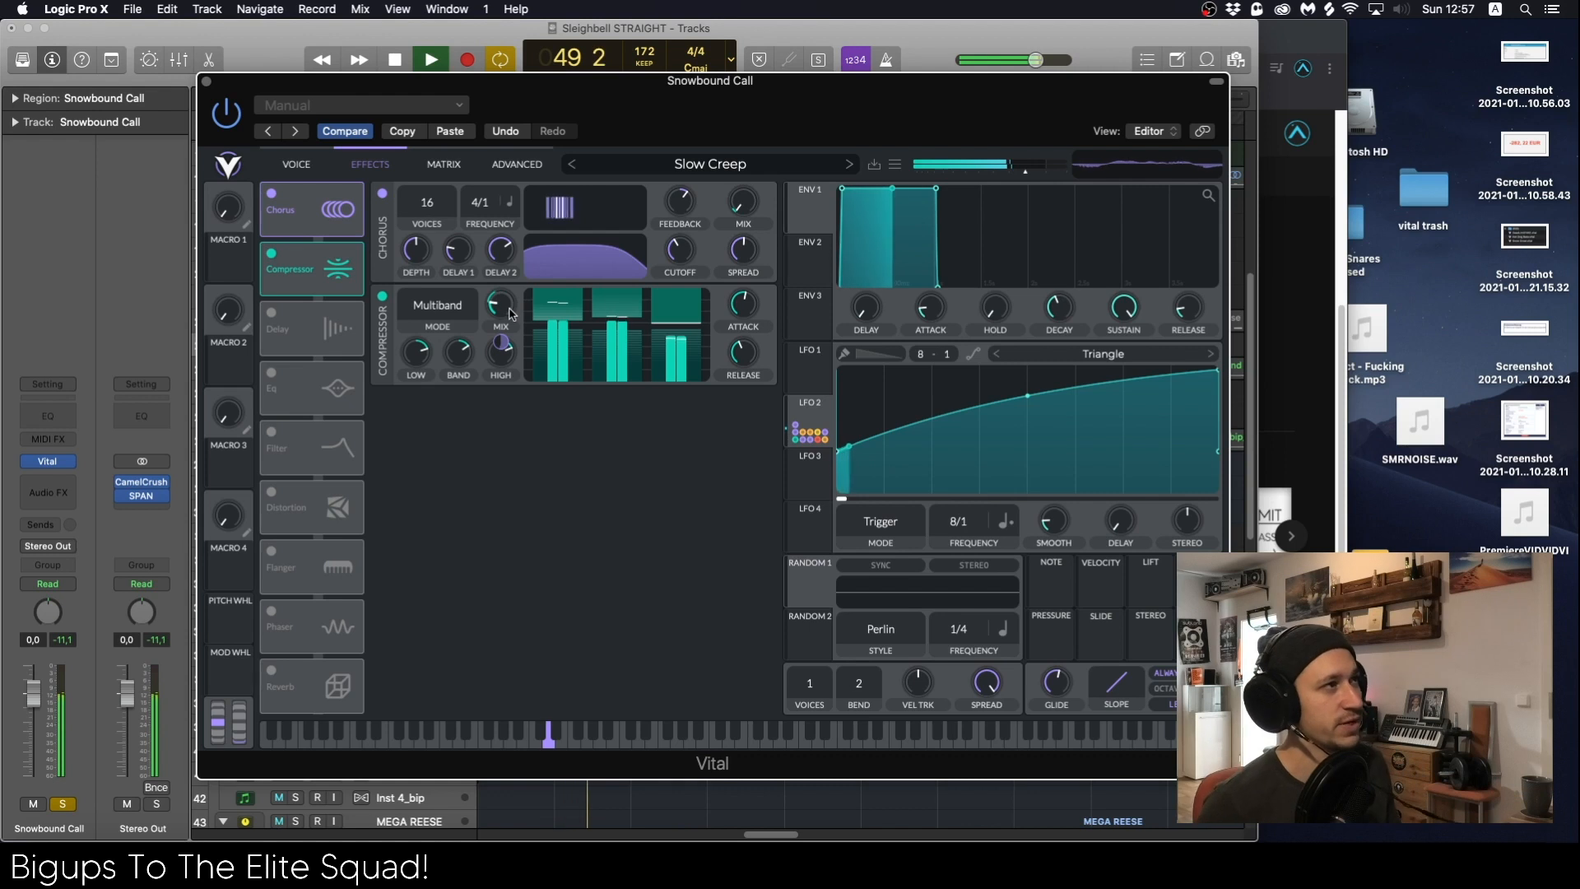
pyautogui.press('space')
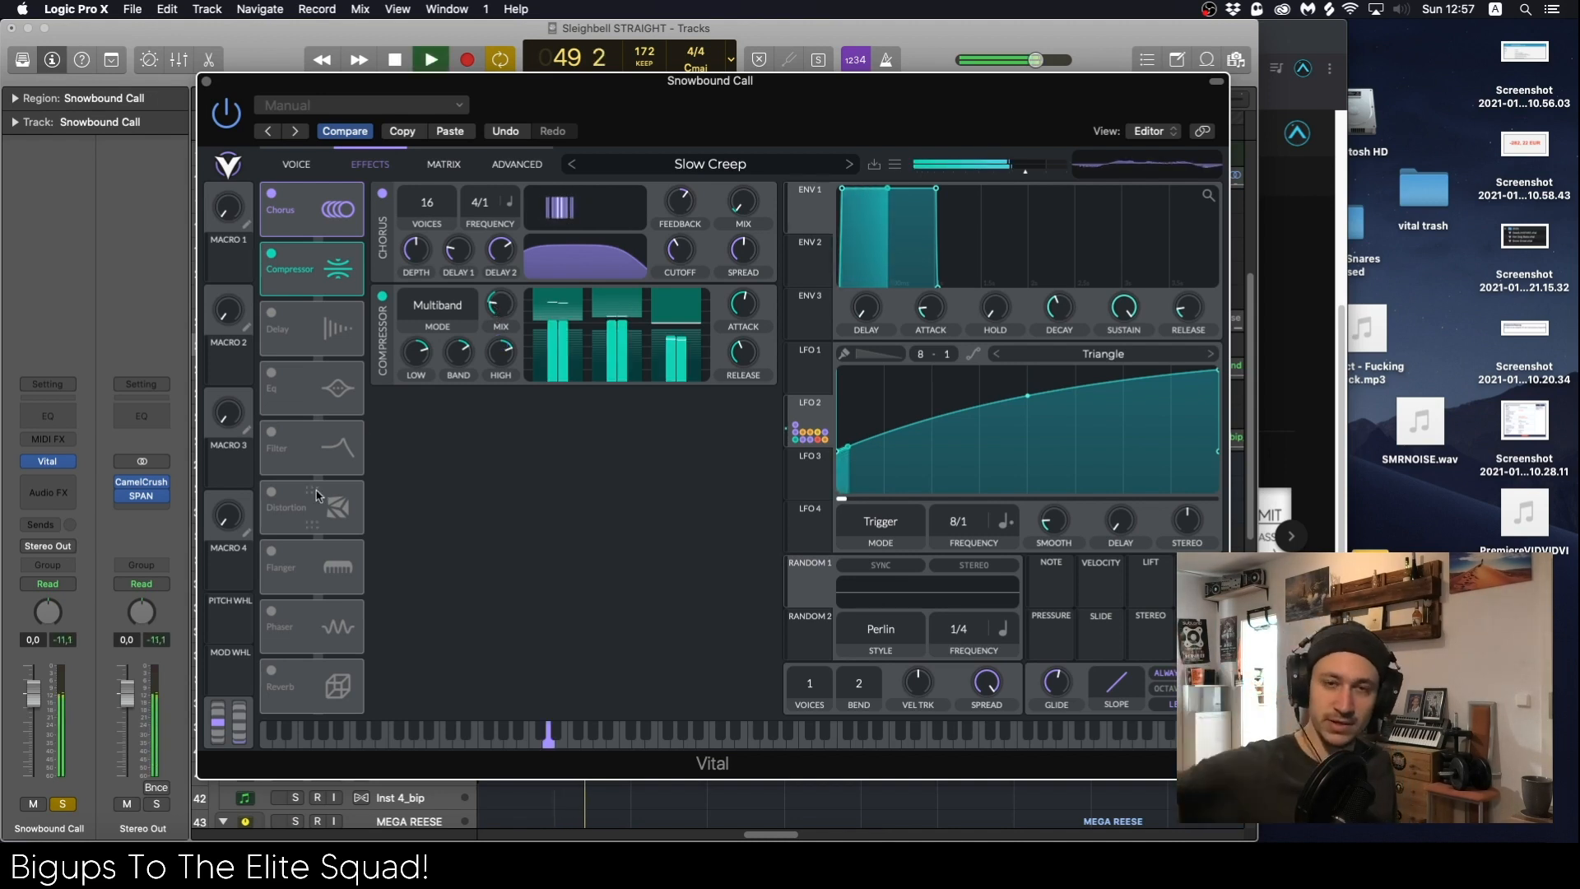
# Step: Turn on the Sine Fold Distortion effect and audition the loop with it
pyautogui.click(272, 491)
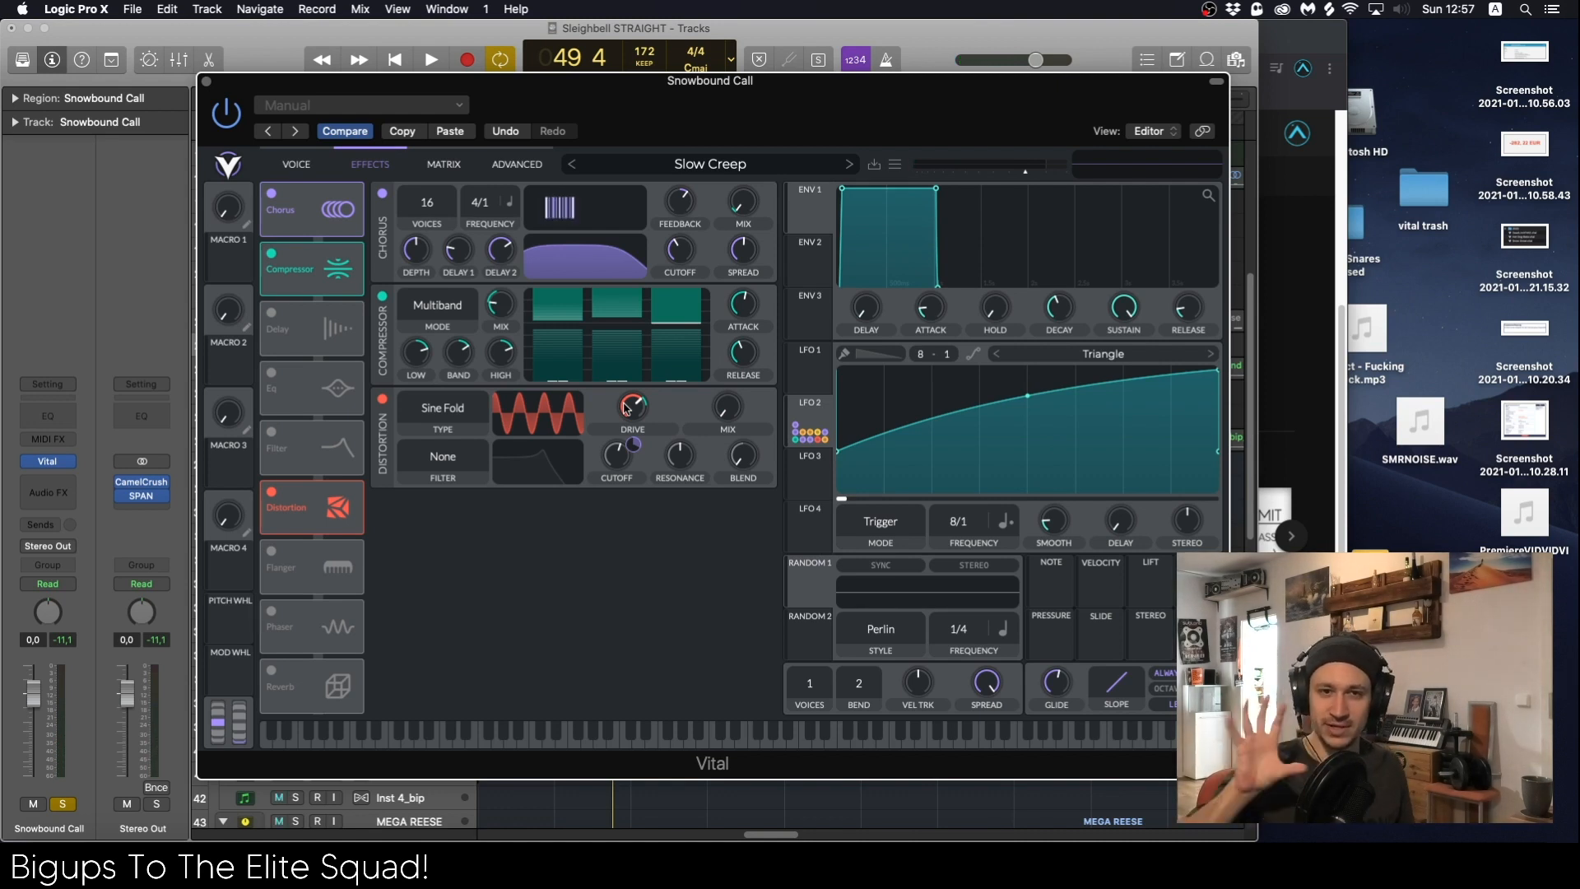
pyautogui.press('space')
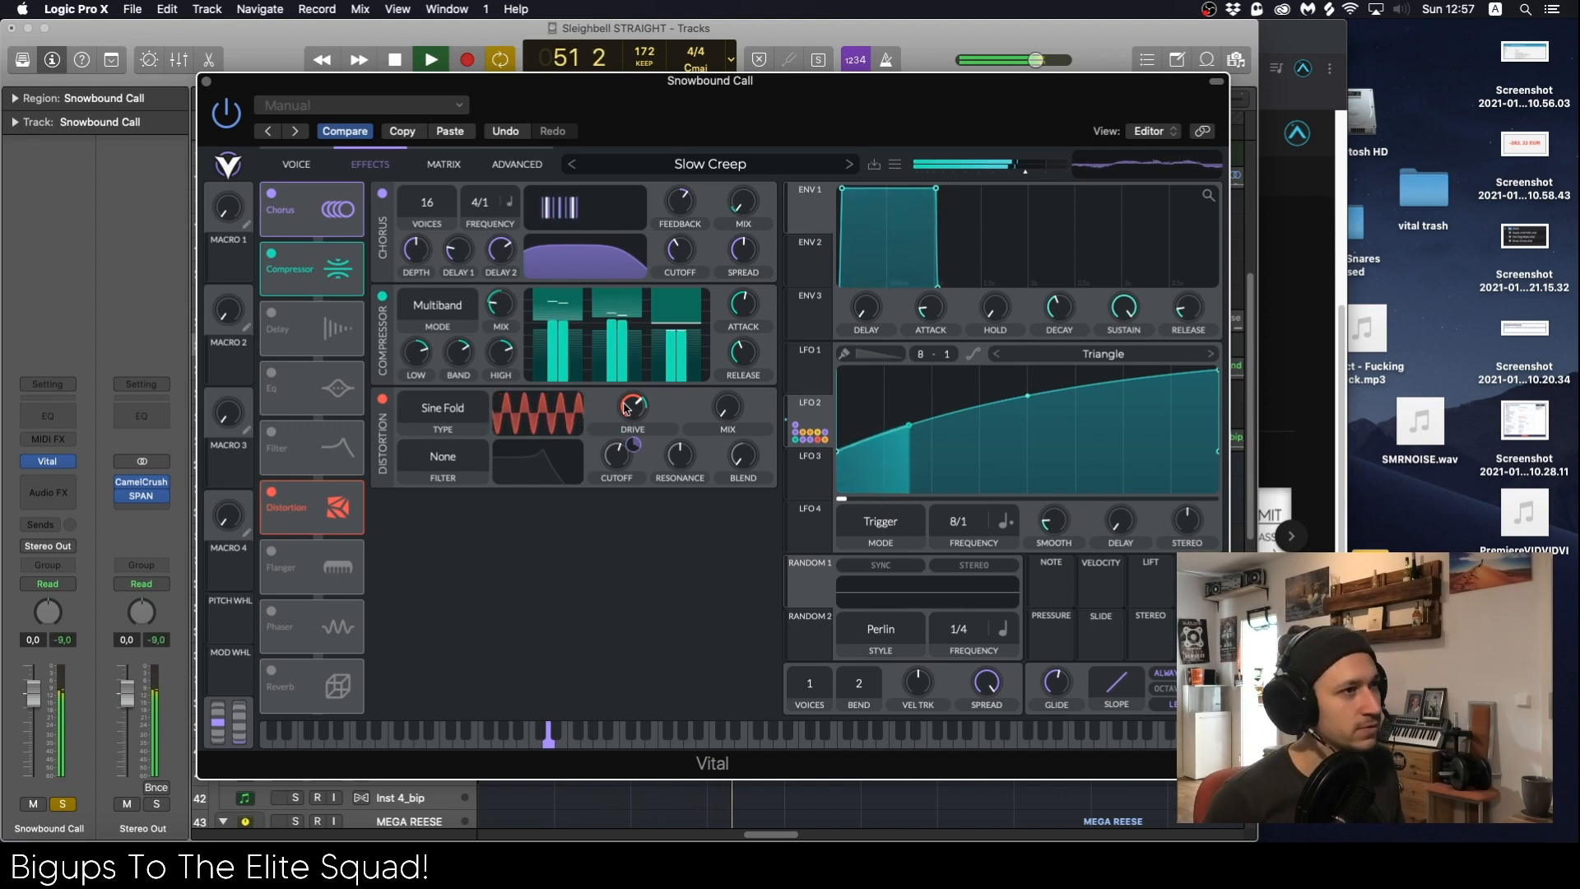
pyautogui.press('space')
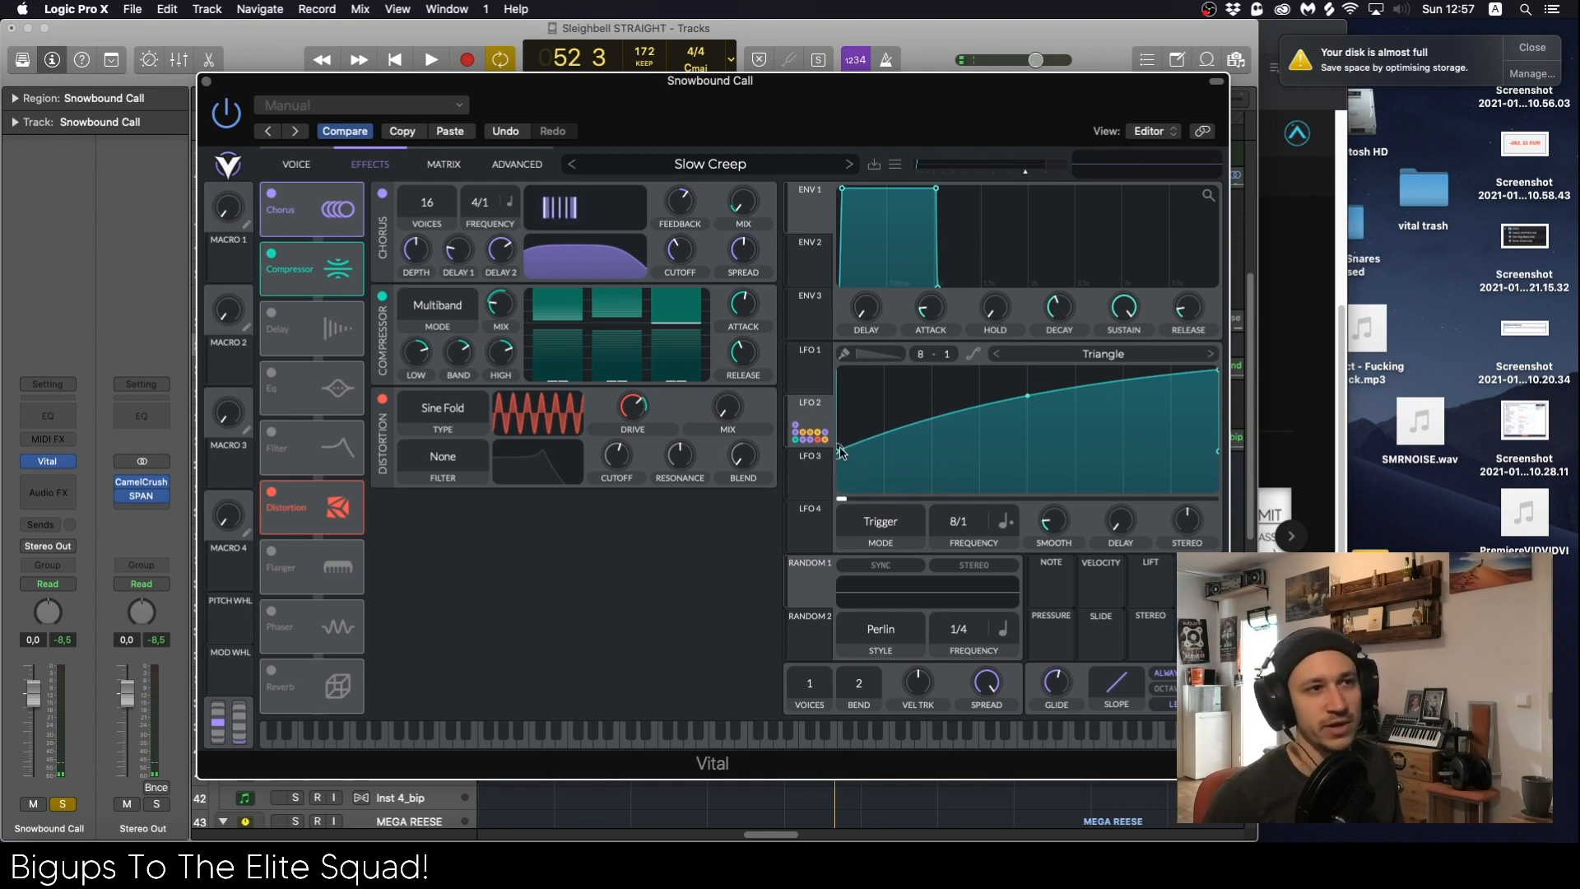
# Step: Try a much higher starting point for the LFO 2 curve, then settle it slightly above its original level, auditioning the loop
pyautogui.moveTo(839, 456); pyautogui.dragTo(839, 421)
pyautogui.press('space')
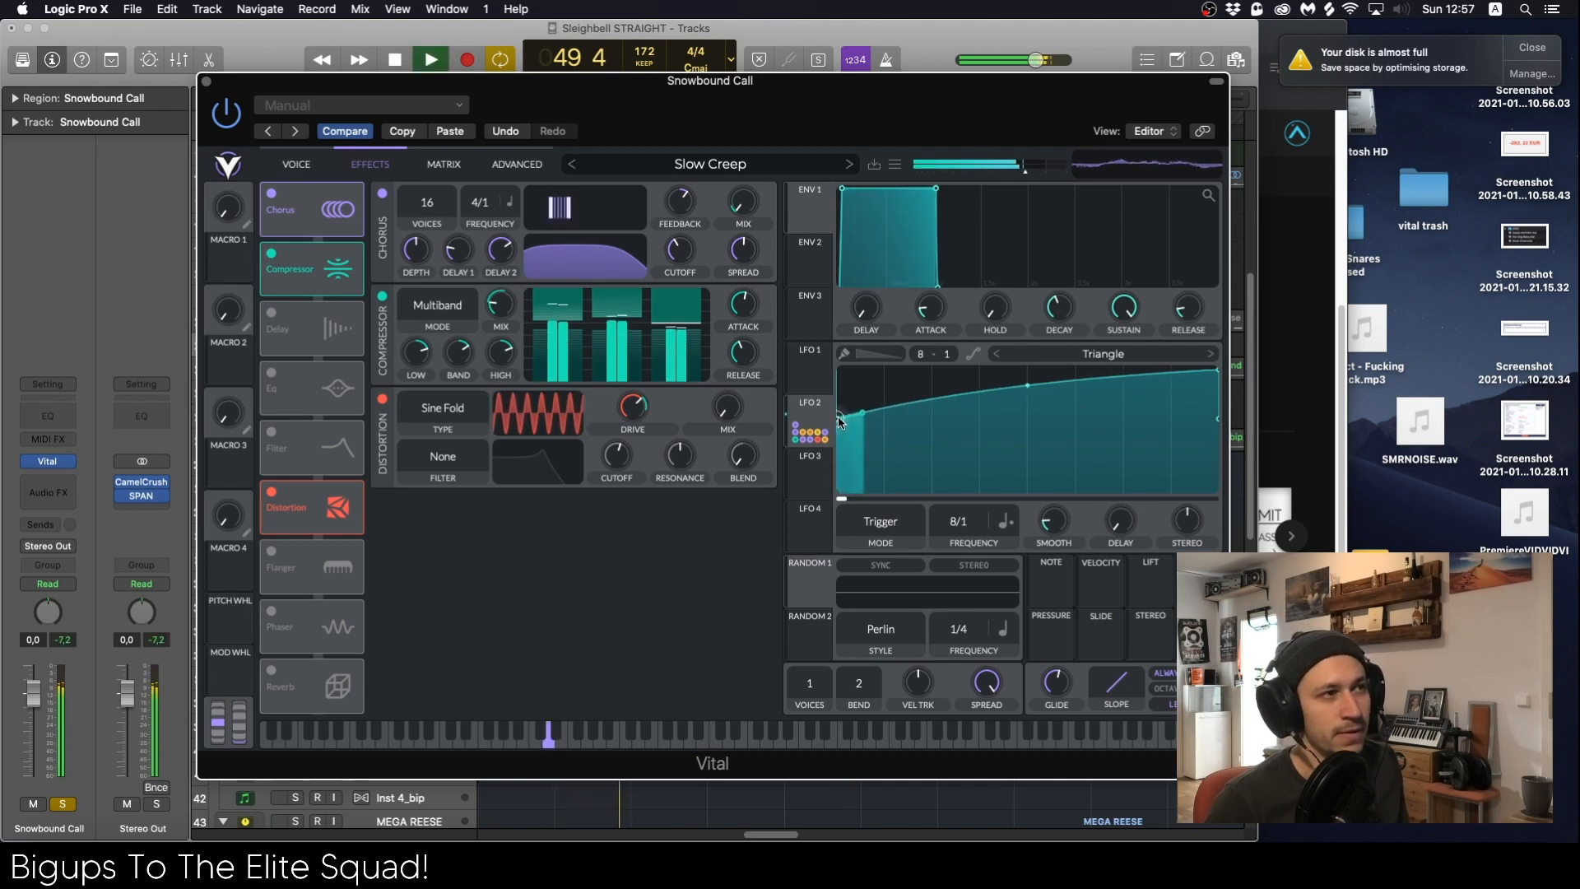
pyautogui.press('space')
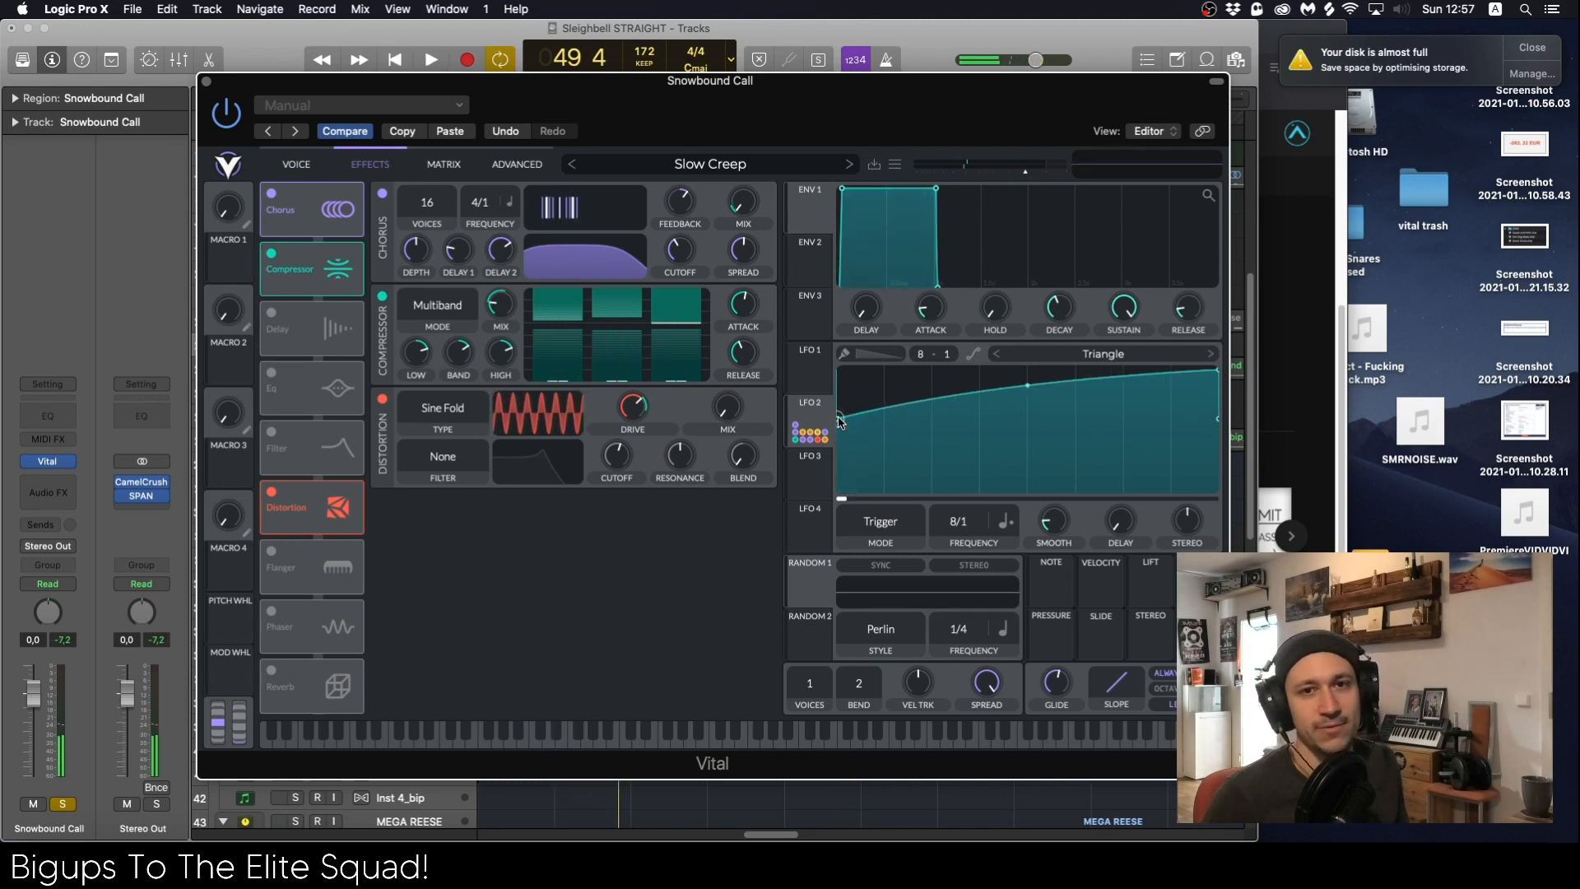
pyautogui.moveTo(839, 422); pyautogui.dragTo(833, 446)
pyautogui.press('space')
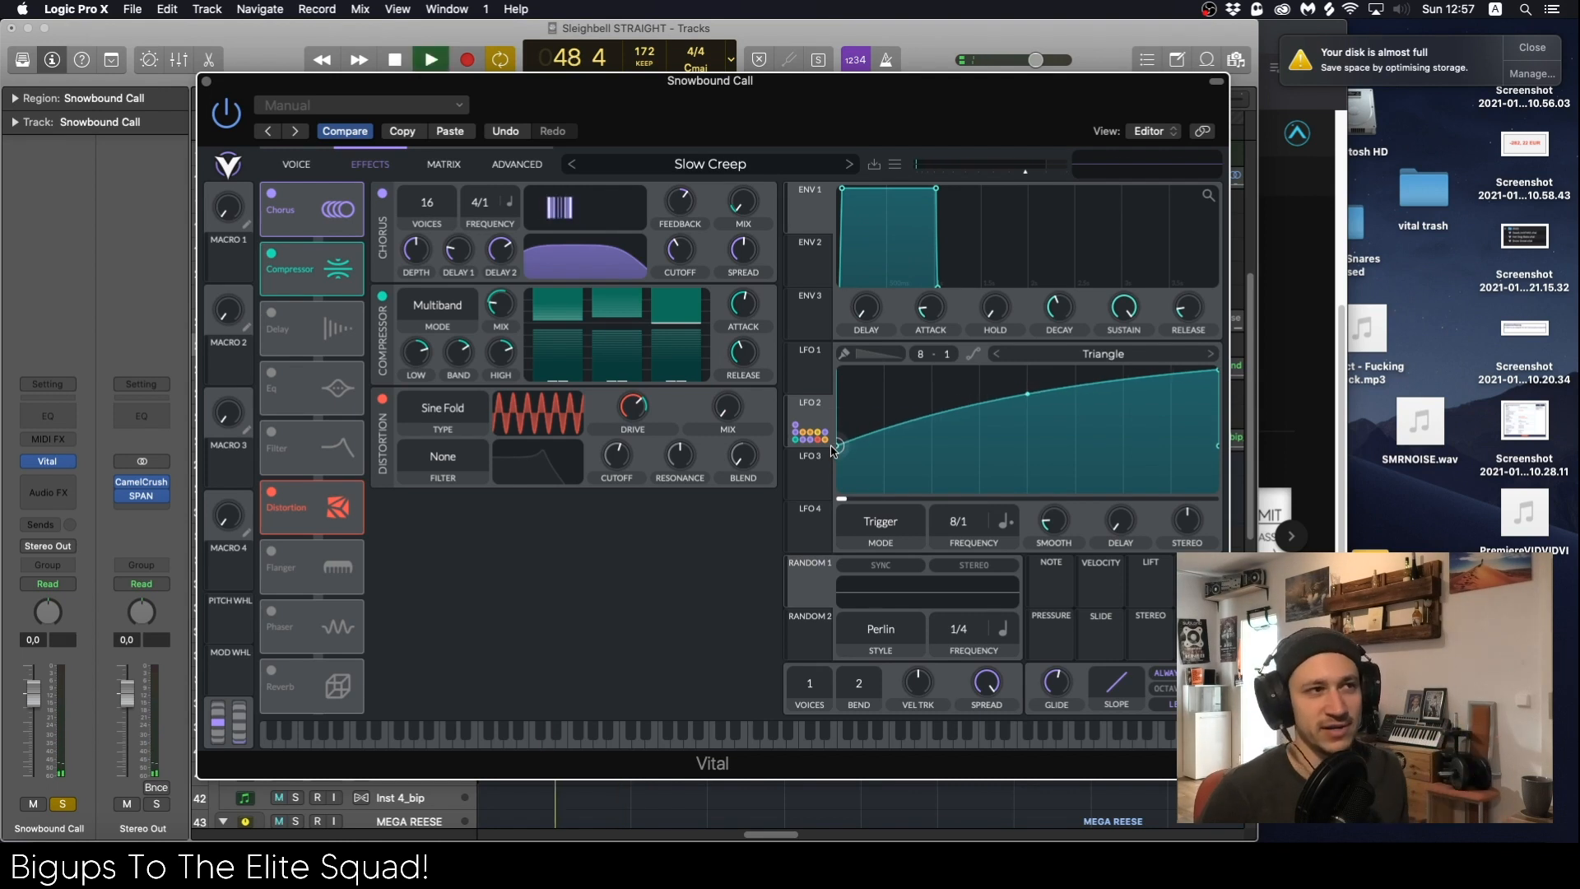
# Step: Try a much lower starting point for the LFO 2 curve and audition the loop with it
pyautogui.press('space')
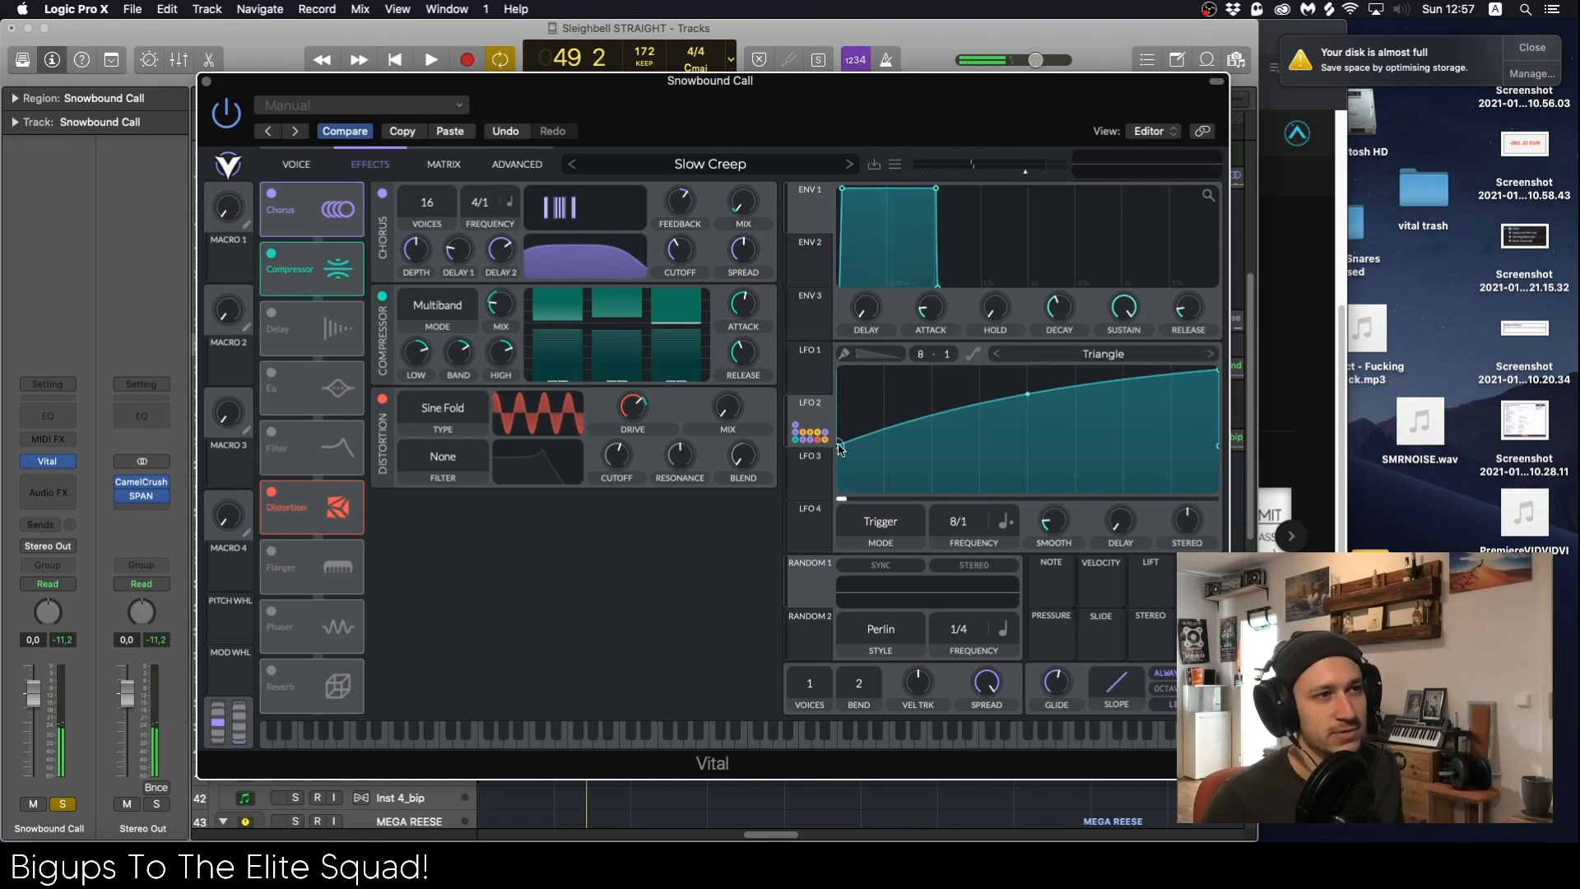
pyautogui.moveTo(839, 447); pyautogui.dragTo(836, 476)
pyautogui.press('space')
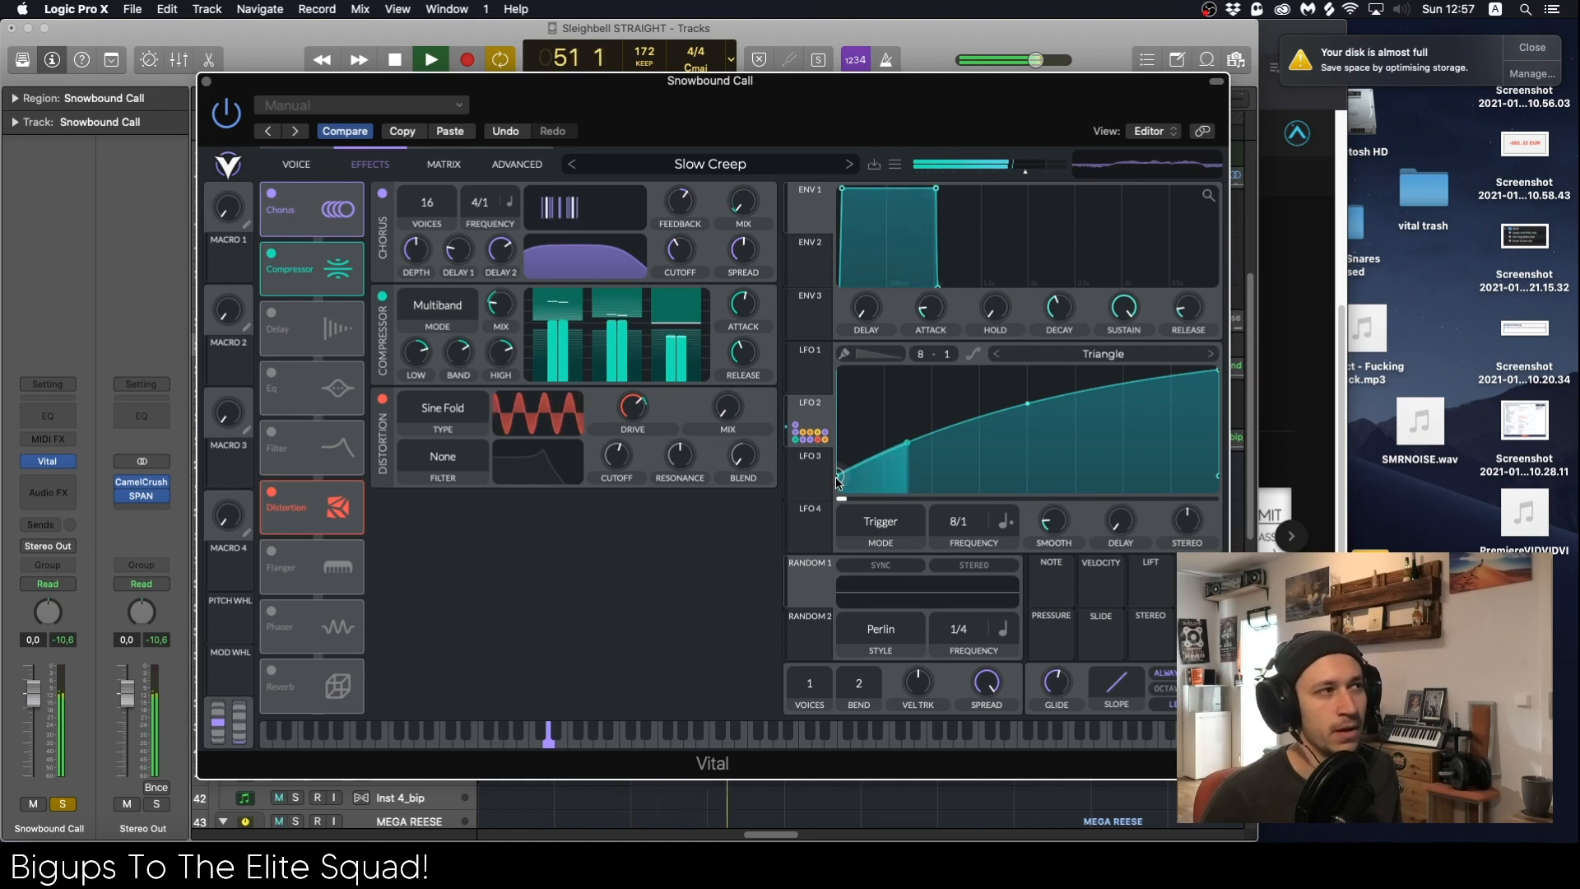
pyautogui.press('space')
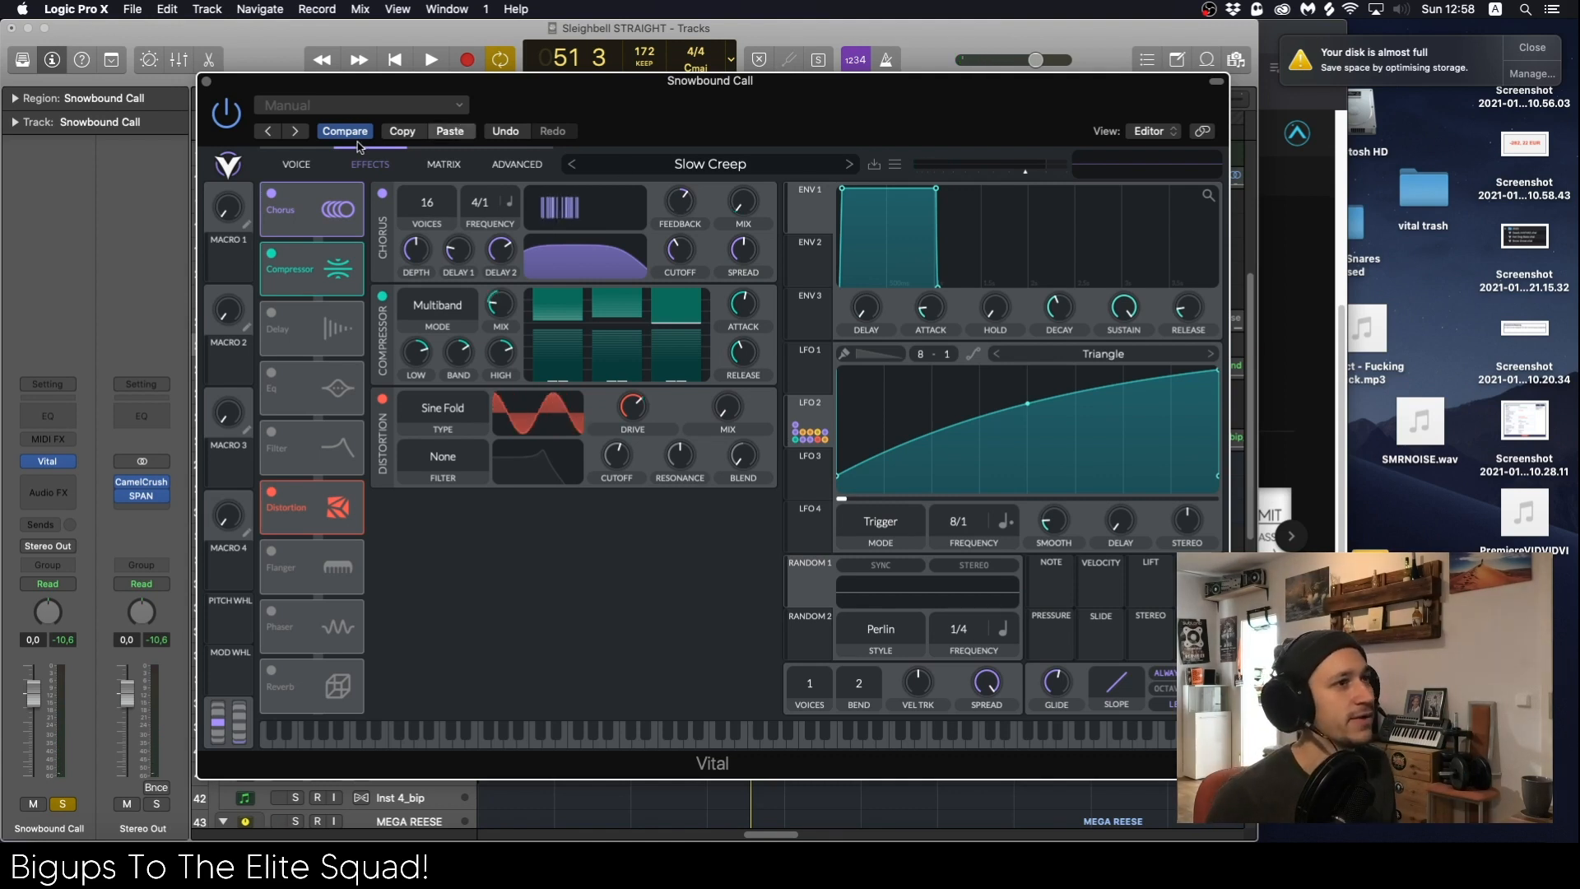
# Step: Compare the edited Vital patch with its saved settings while auditioning the loop, and close the plug-in window
pyautogui.click(371, 134)
pyautogui.click(343, 130)
pyautogui.press('space')
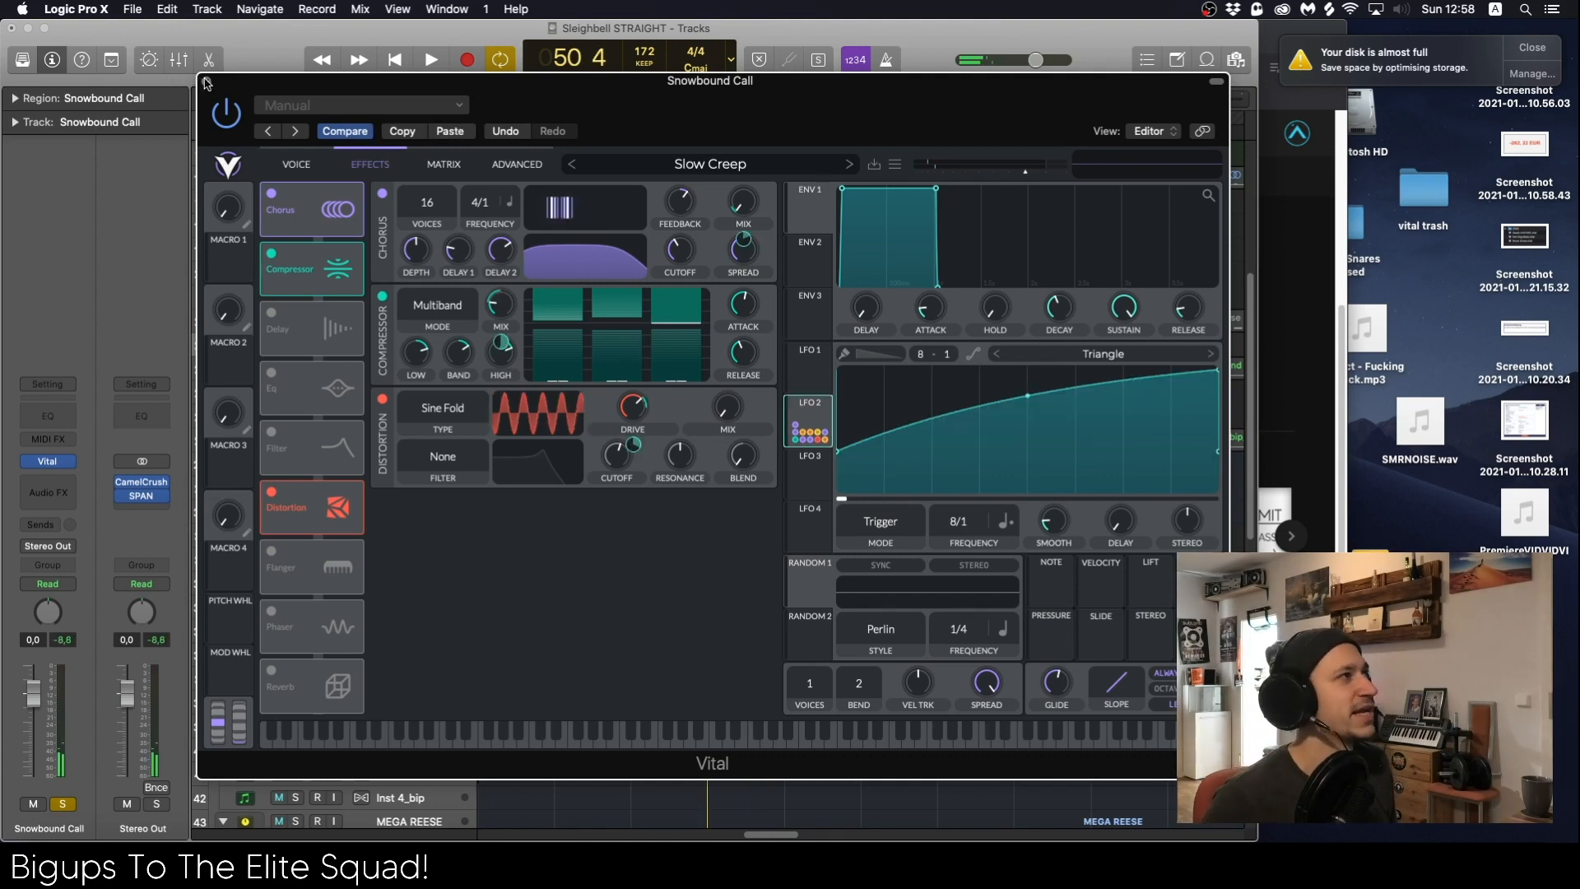
pyautogui.click(206, 83)
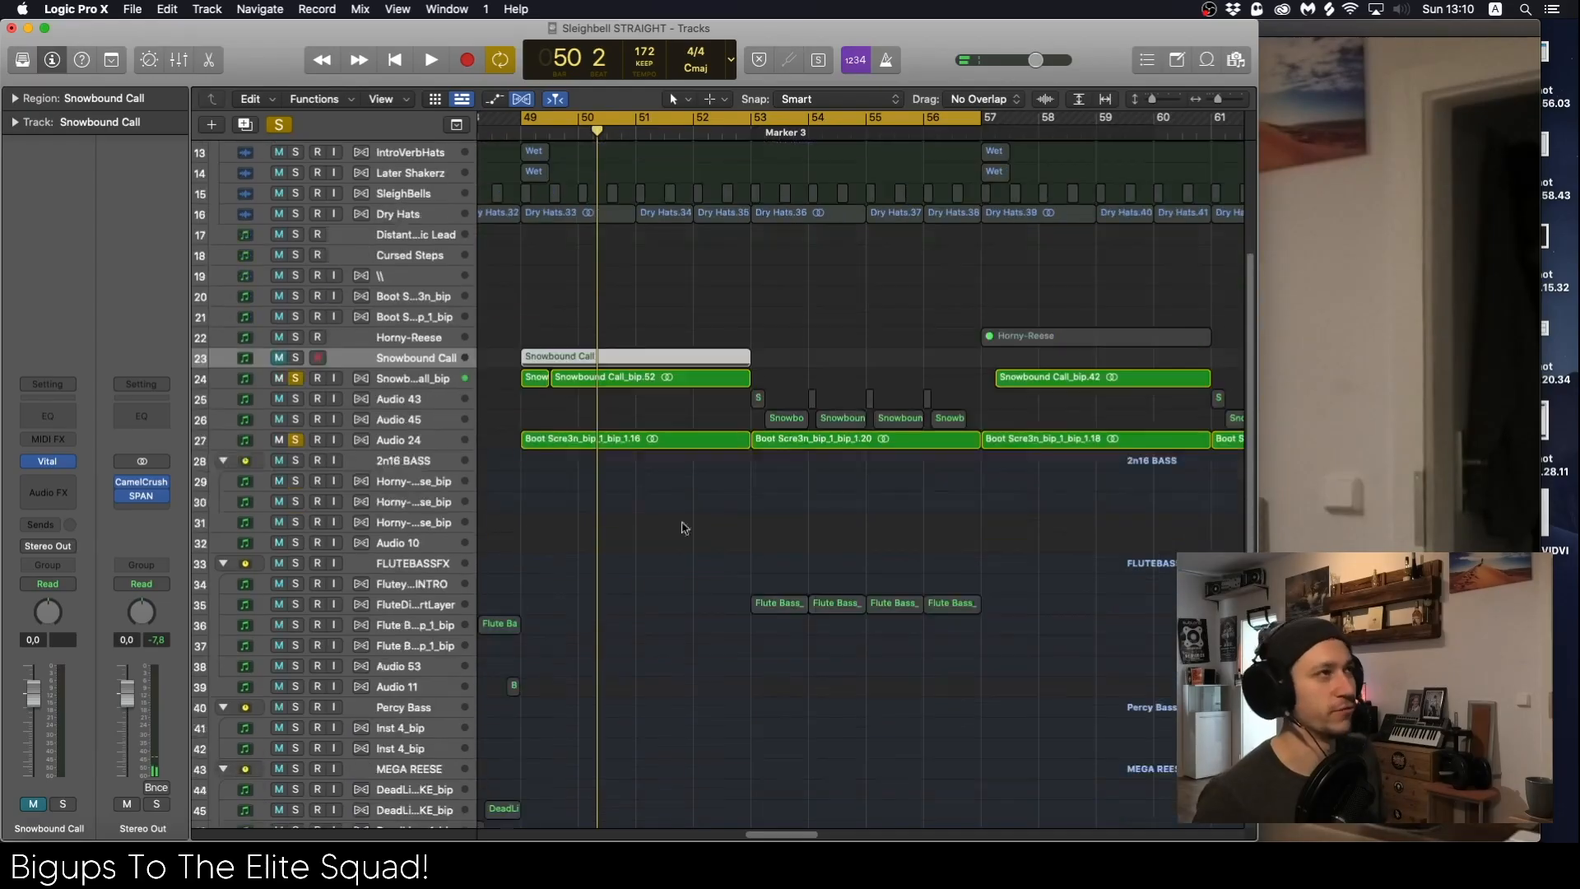
# Step: Zoom in on the Snowbound Call_bip track and clear the solo on all tracks
pyautogui.click(424, 374)
pyautogui.hotkey('ctrl', 'z')
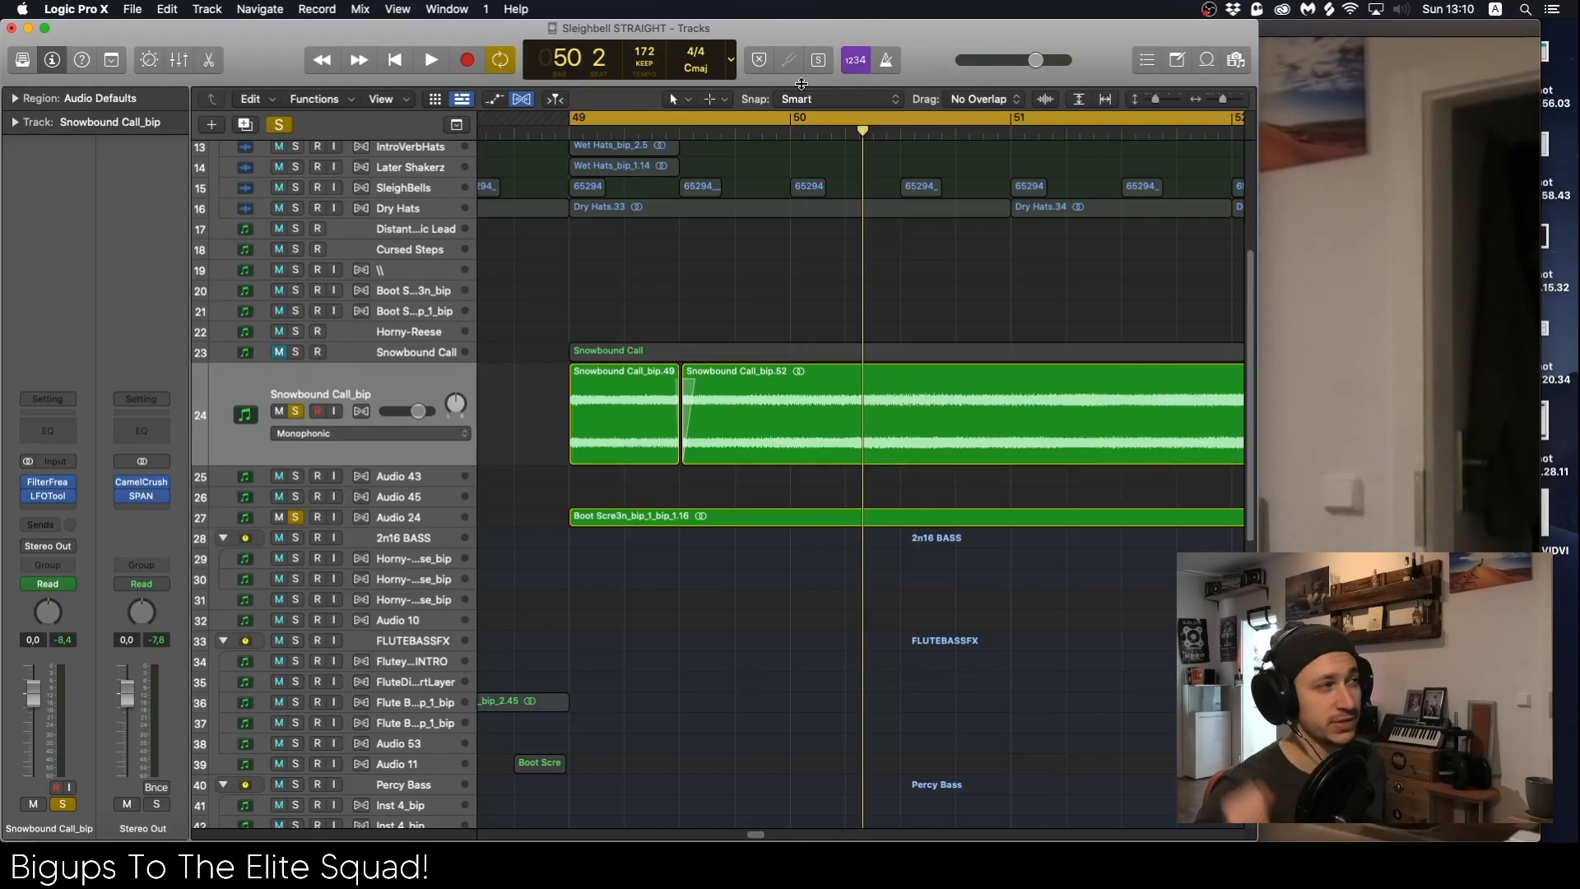
pyautogui.keyDown('alt'); pyautogui.click(295, 411); pyautogui.keyUp('alt')
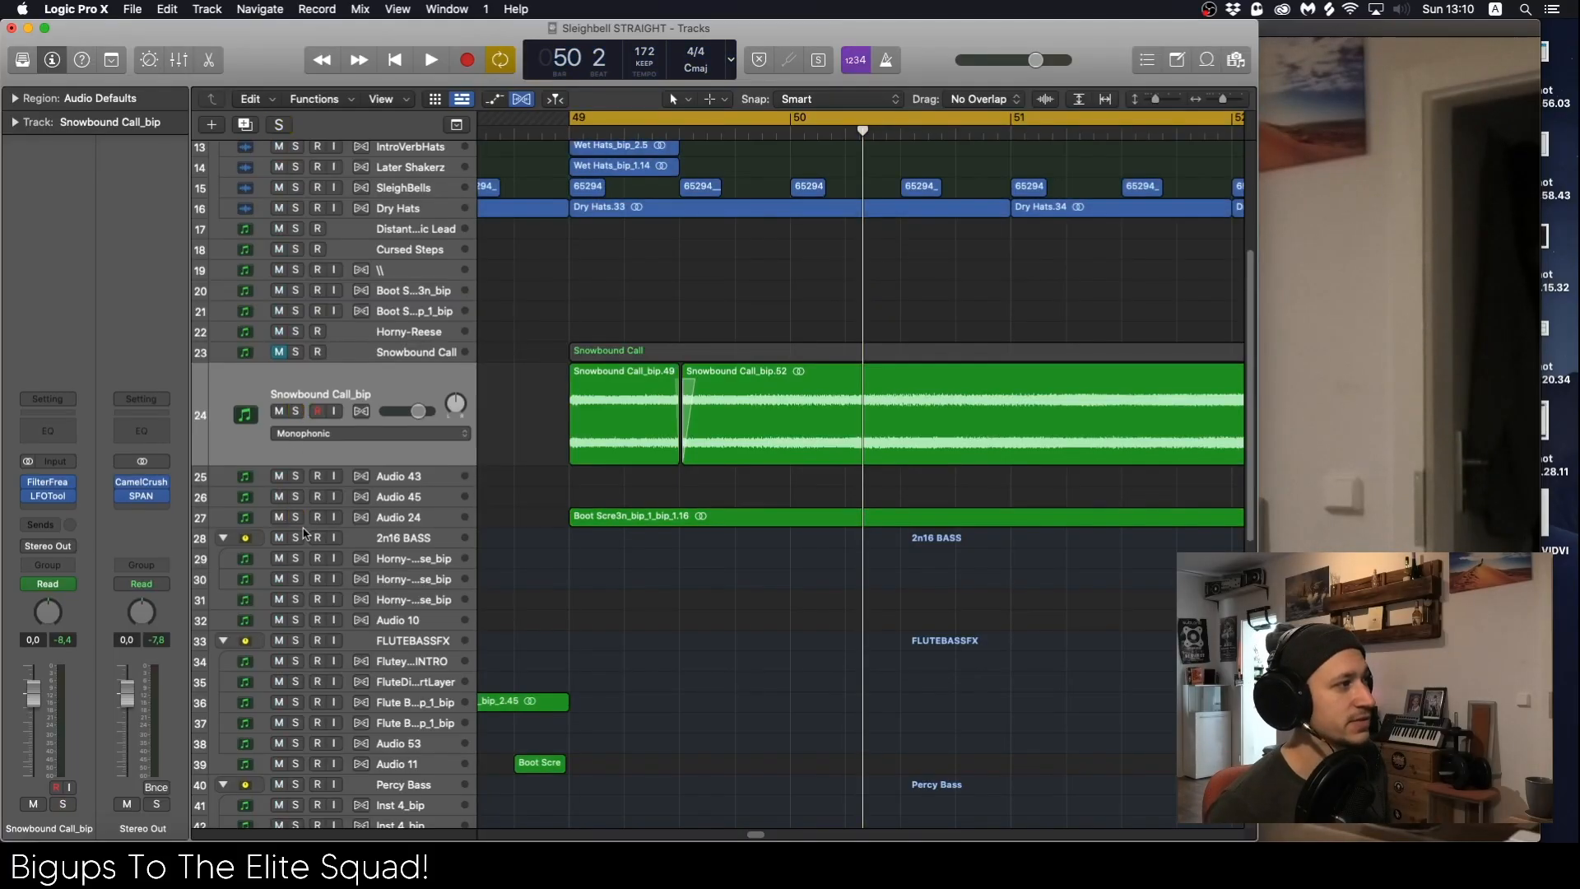
# Step: Play the Snowbound Call_bip section within the full mix, showing a wider range of the arrangement
pyautogui.press('space')
pyautogui.press('super+Left')
pyautogui.press('super+Left')
pyautogui.press('super+Left')
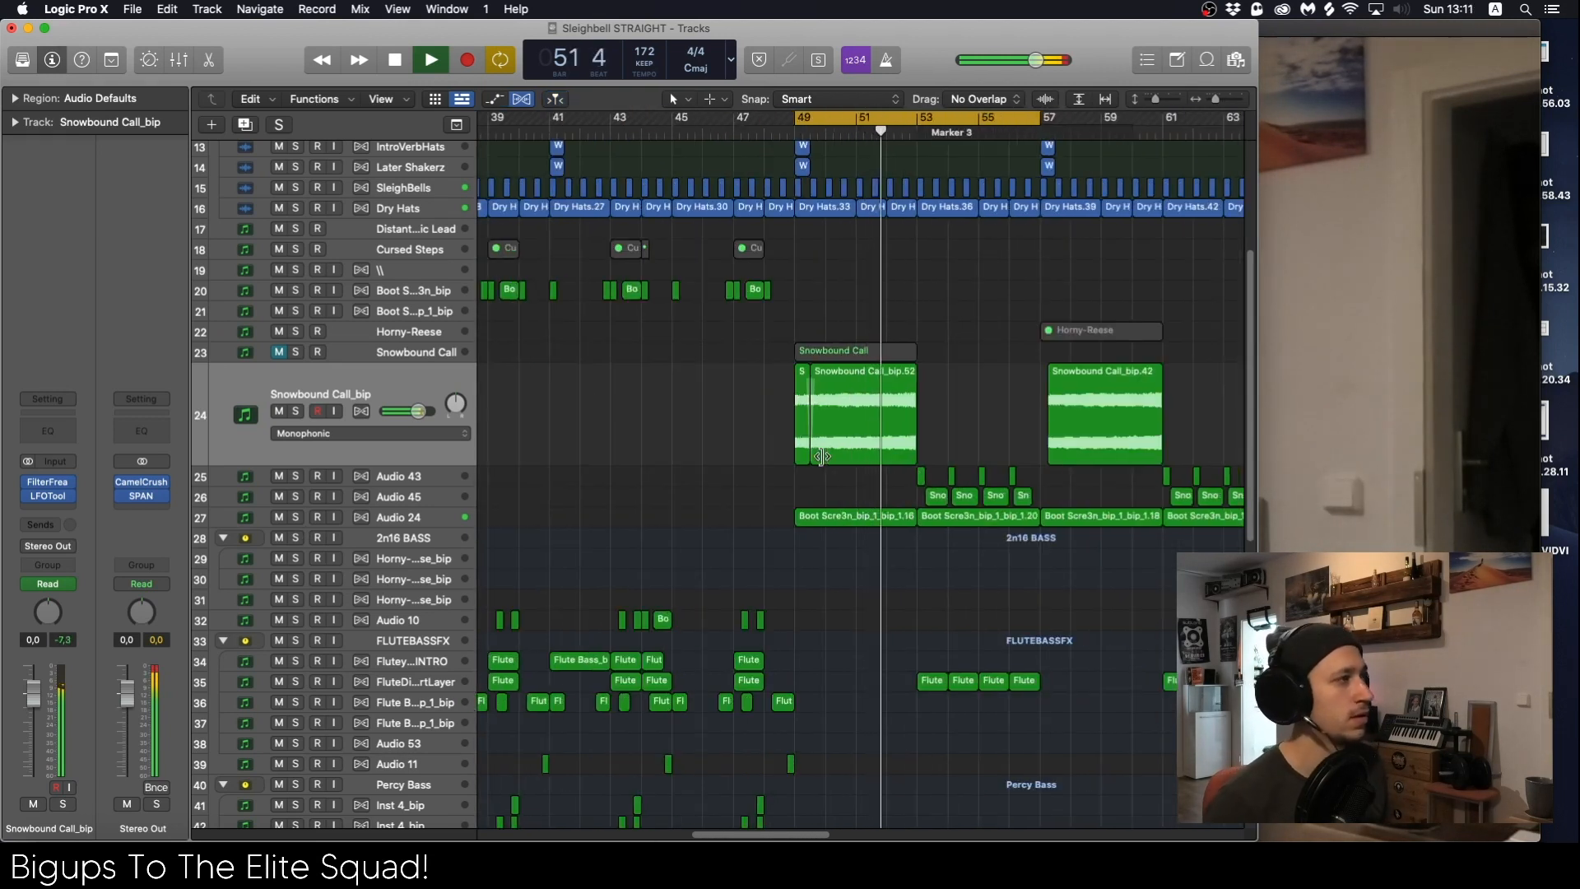
pyautogui.press('space')
# Step: Open FilterFreak on the Snowbound Call_bip track and audition its Dual Notch Sweep preset
pyautogui.click(48, 486)
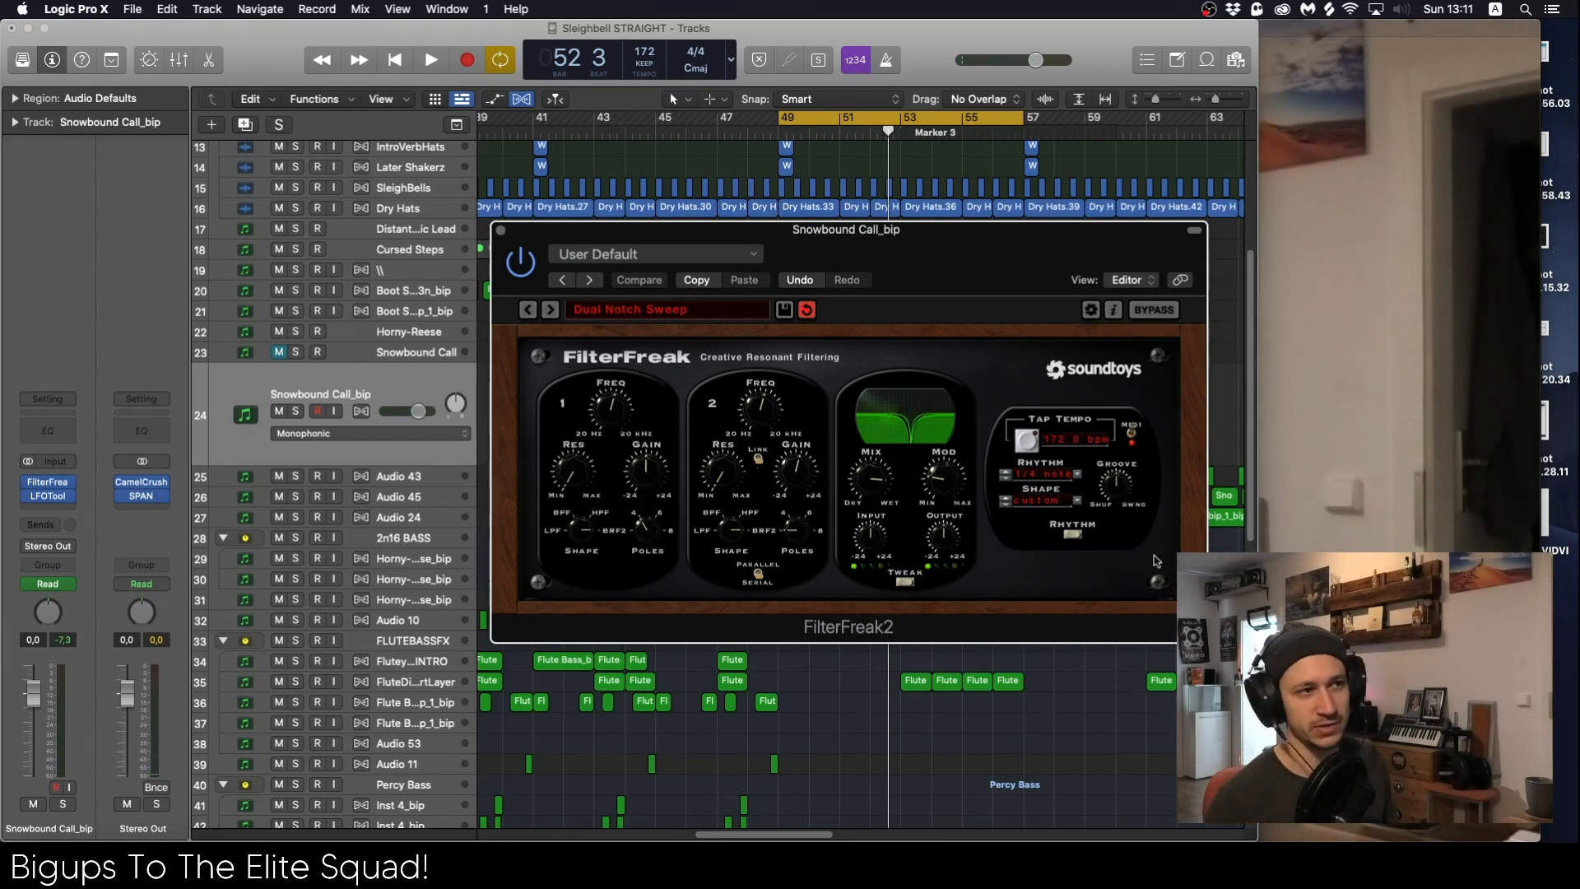
pyautogui.press('space')
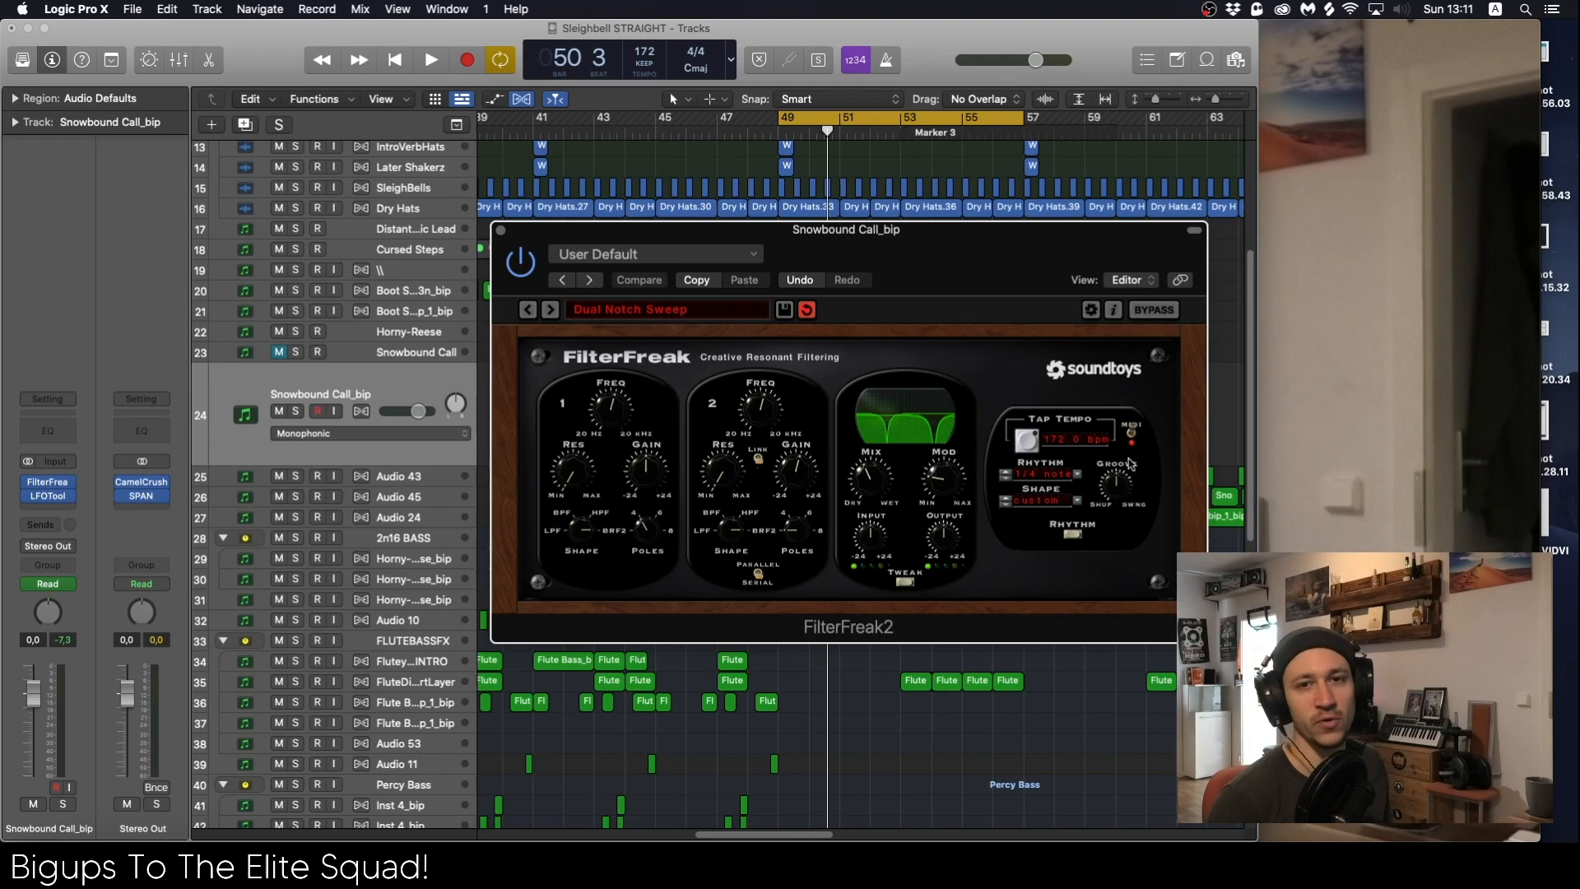
pyautogui.press('space')
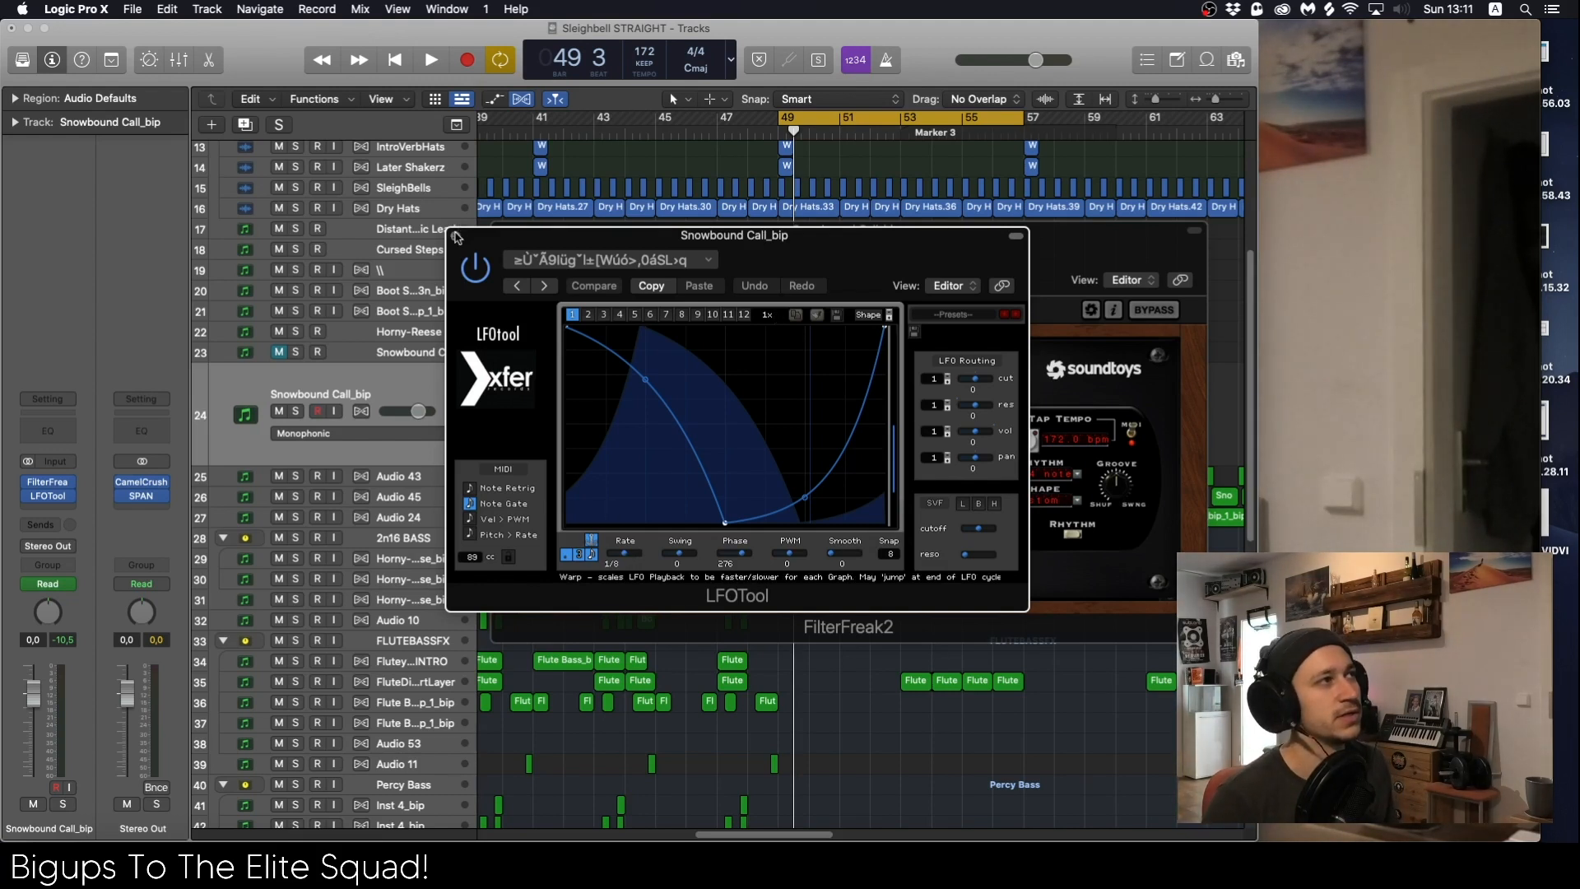
# Step: Close the LFOTool and FilterFreak windows and audition the soloed Snowbound Call_bip and Audio 24 tracks
pyautogui.click(457, 238)
pyautogui.click(497, 236)
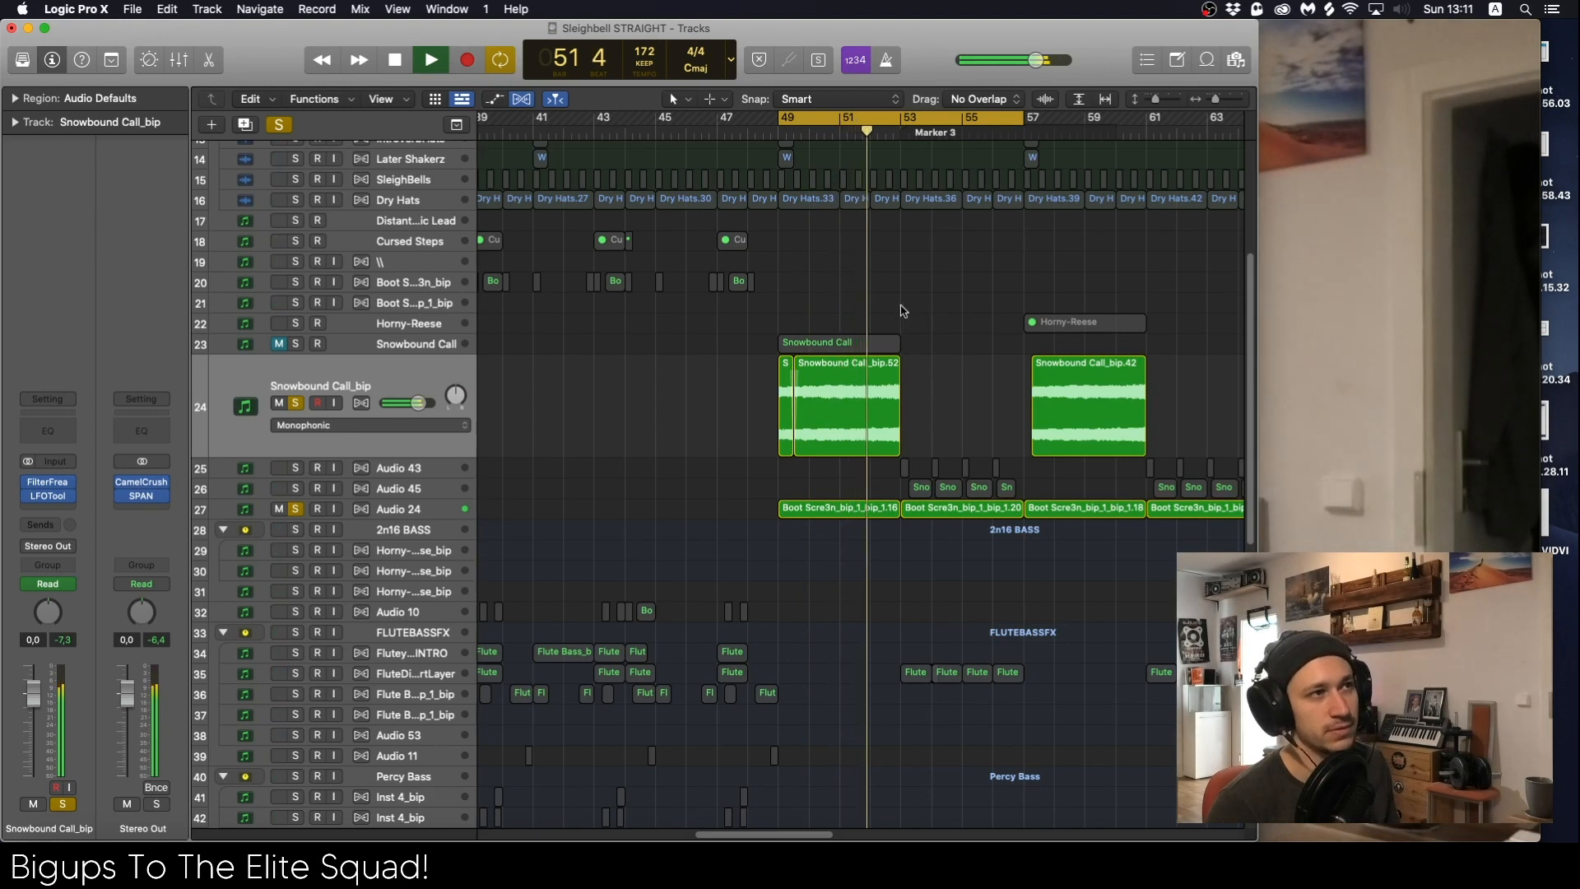
pyautogui.press('space')
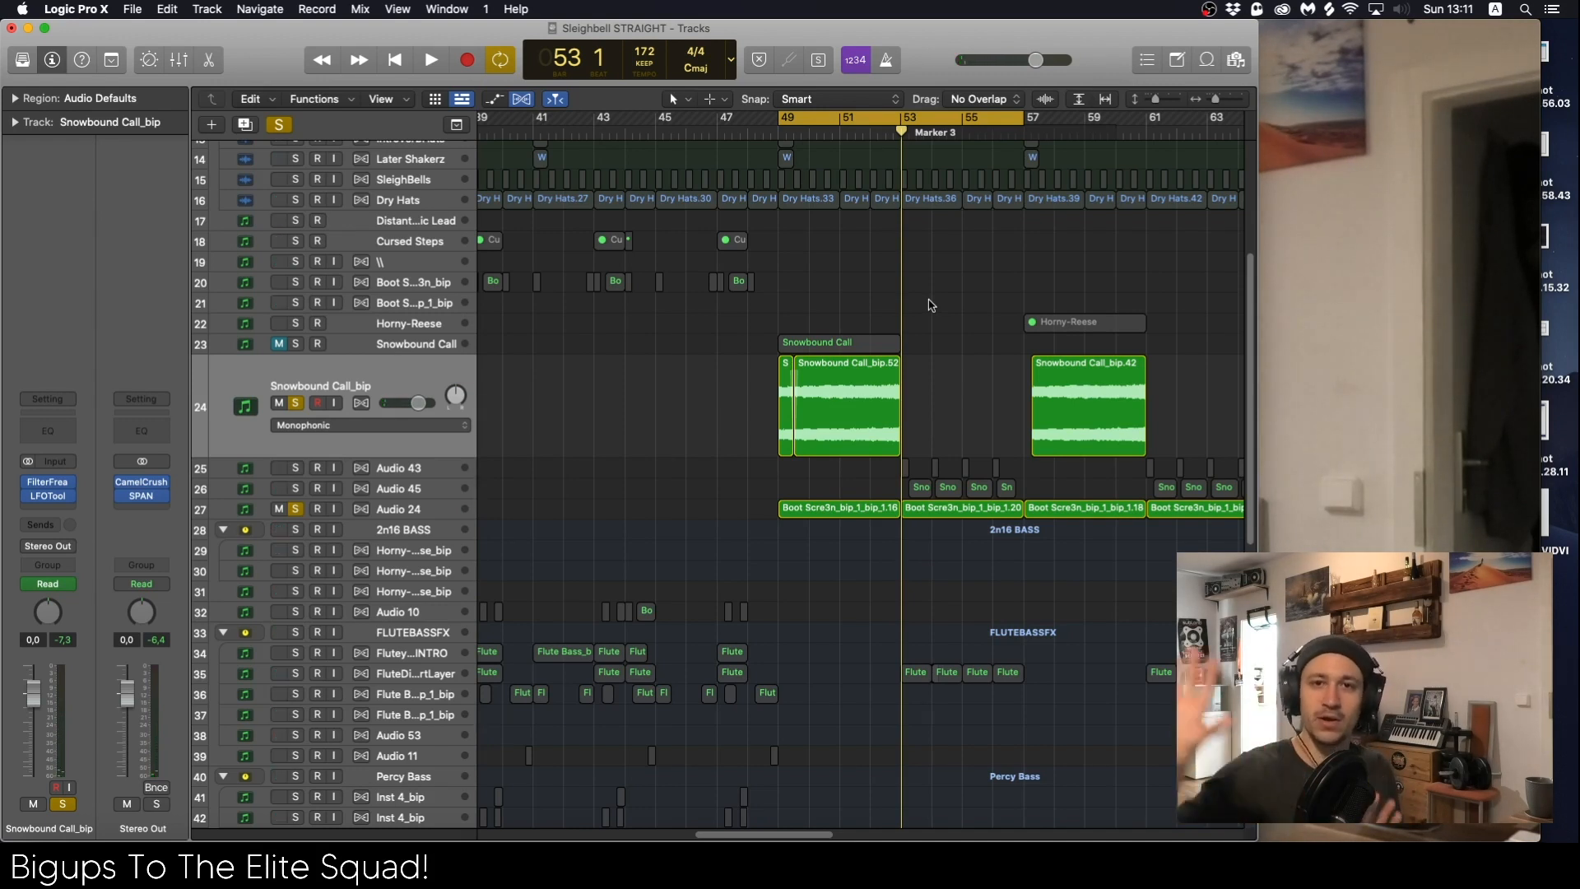
# Step: Set the cycle range from bar 53 to about the middle of bar 57
pyautogui.hscroll(5, 1056, 414)
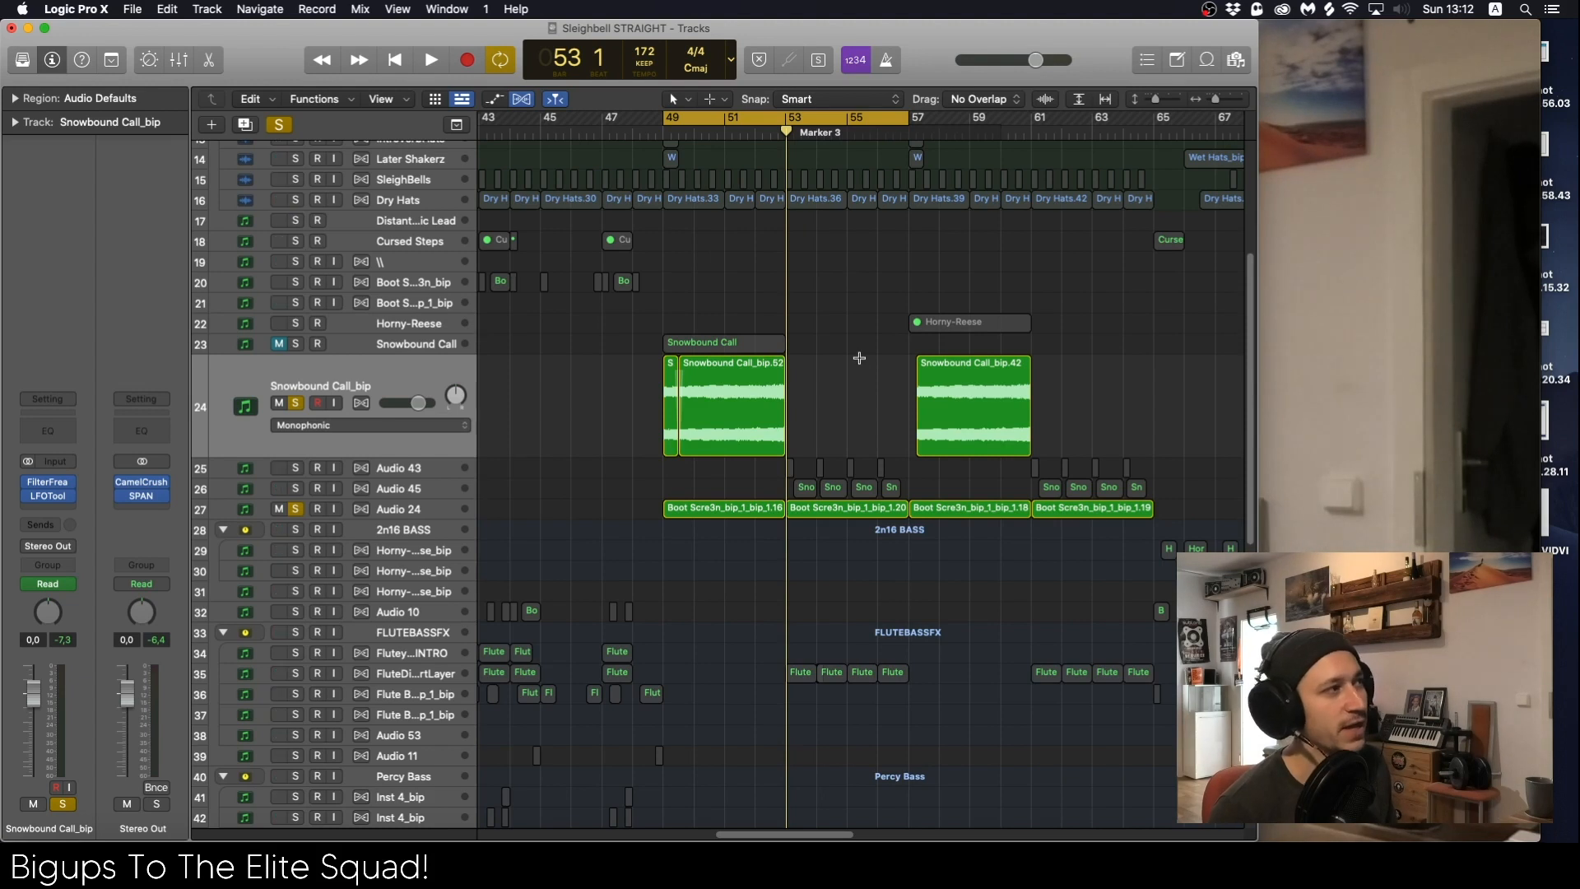
pyautogui.press('super+Right')
pyautogui.press('super+Right')
pyautogui.hscroll(4, 882, 311)
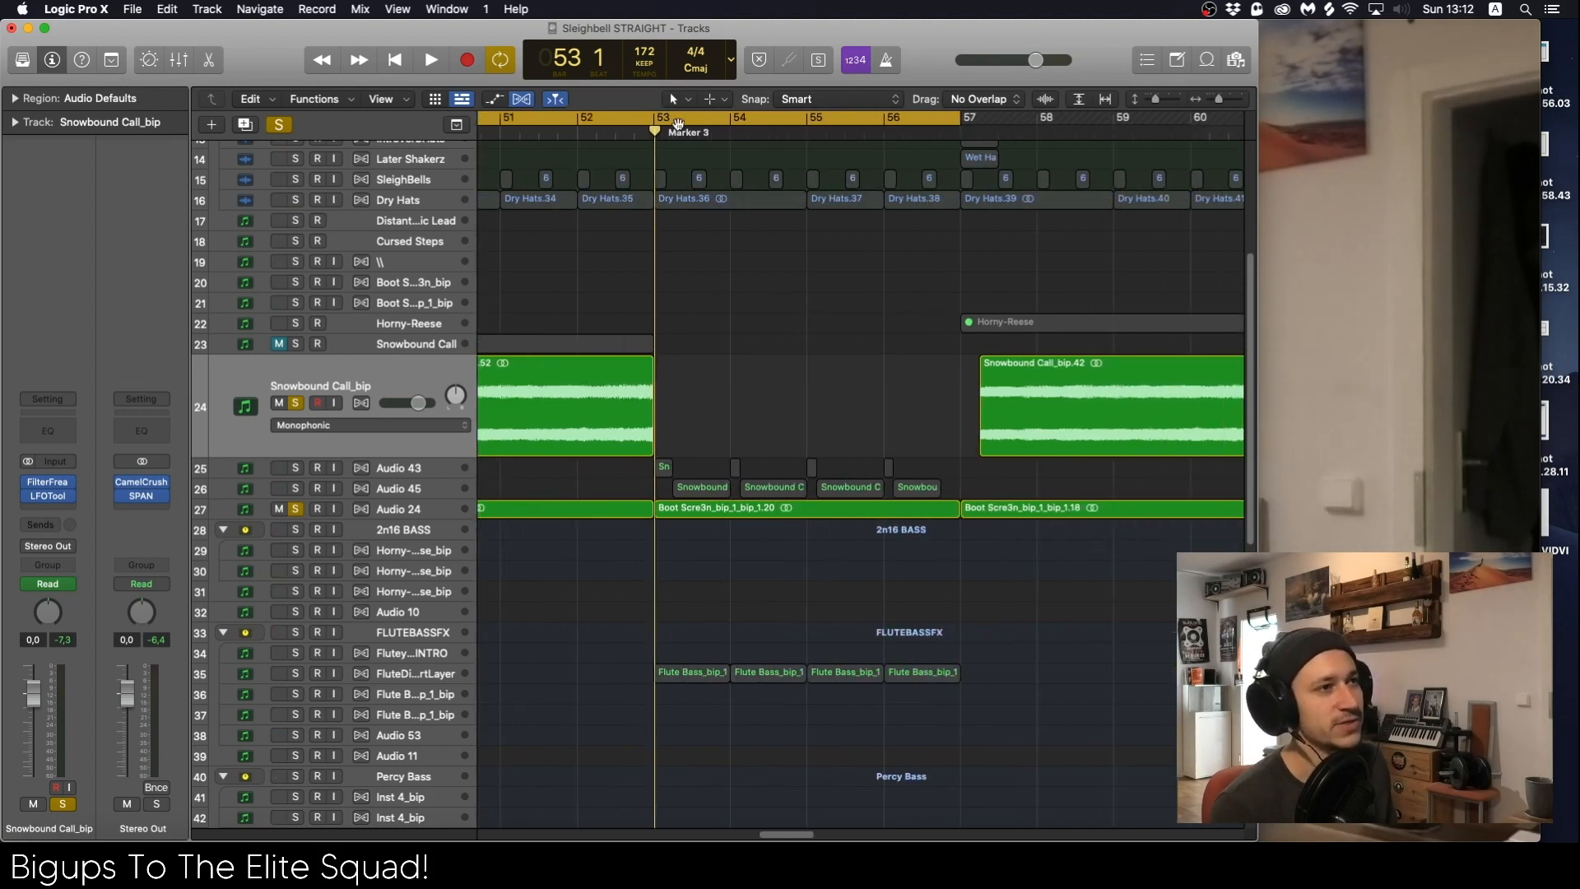
pyautogui.moveTo(655, 120); pyautogui.dragTo(998, 120)
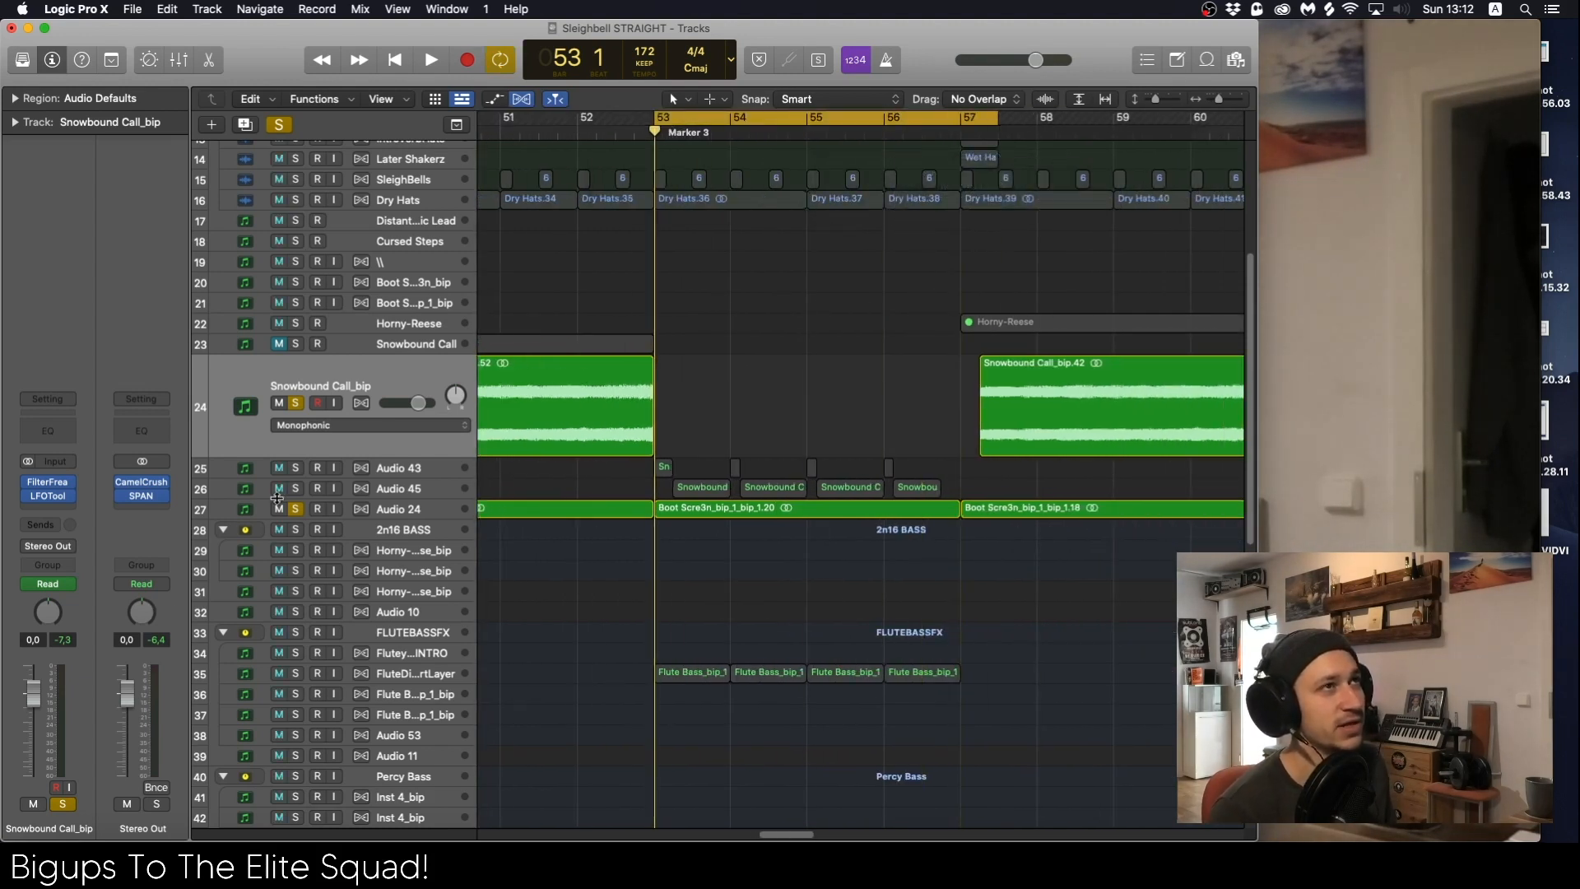
# Step: Add Audio 43 and Audio 45 to the soloed tracks and play the new cycle range
pyautogui.moveTo(301, 496); pyautogui.dragTo(298, 467)
pyautogui.press('space')
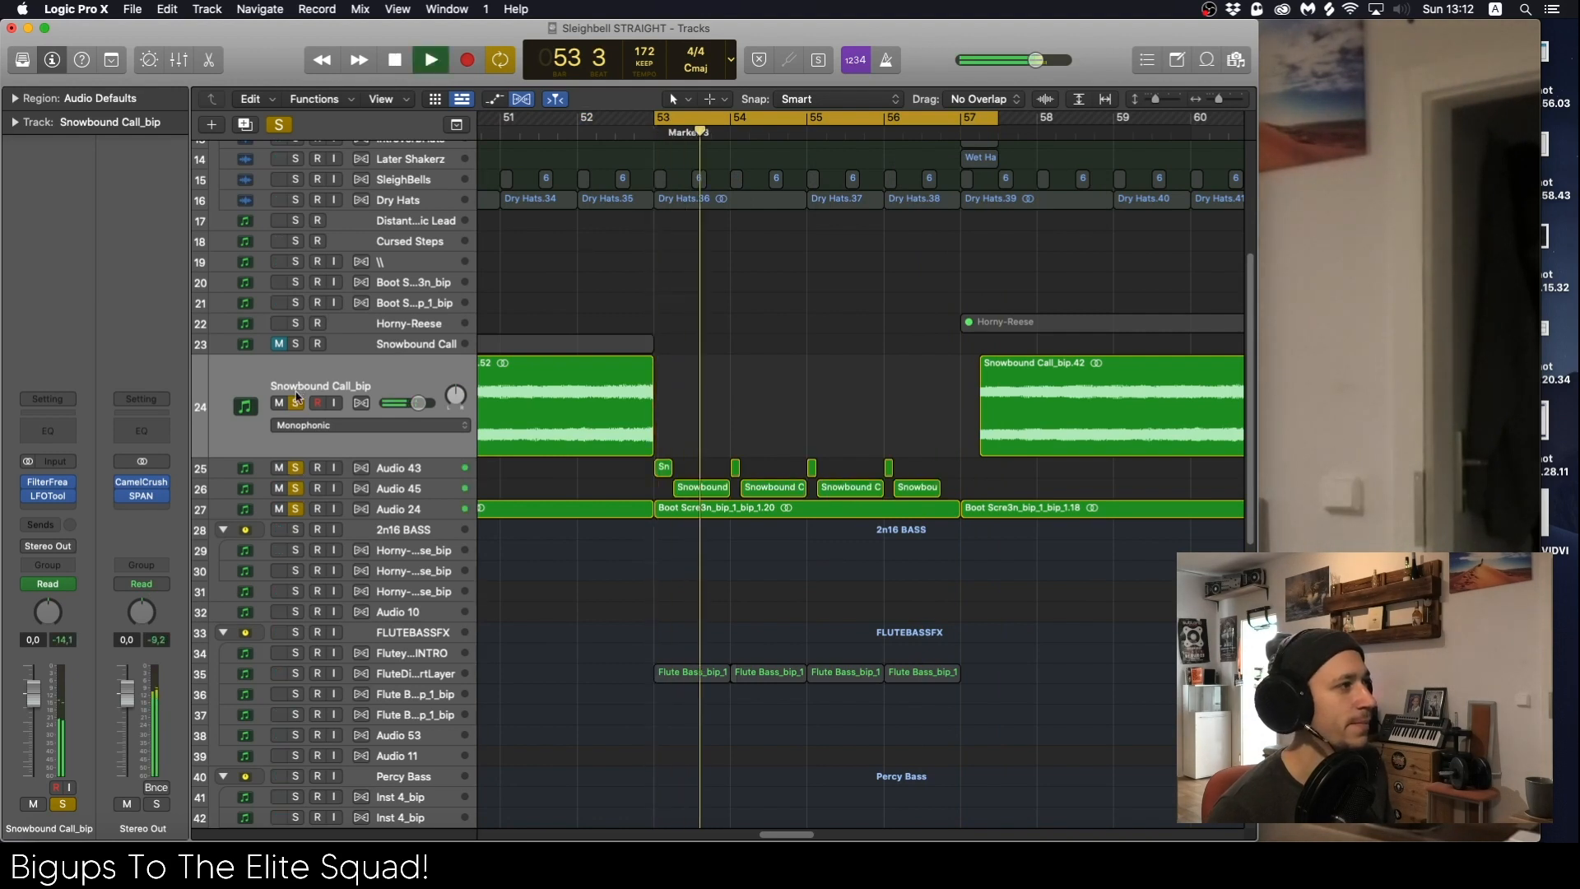